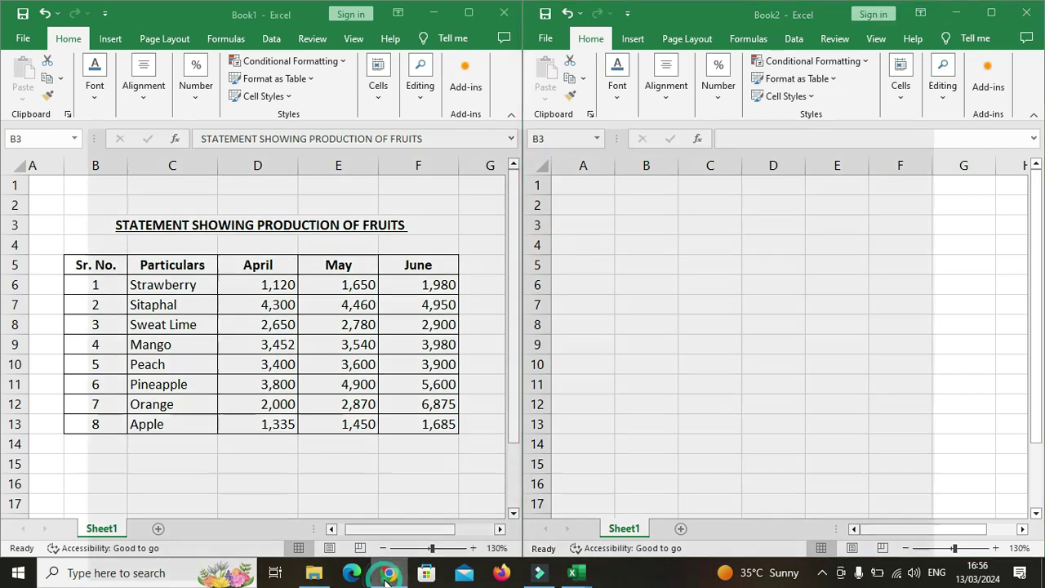
# - Open the GCC TBC English 40 WPM Practice Speed Passages card from the GCC TBC category
pyautogui.click(388, 575)
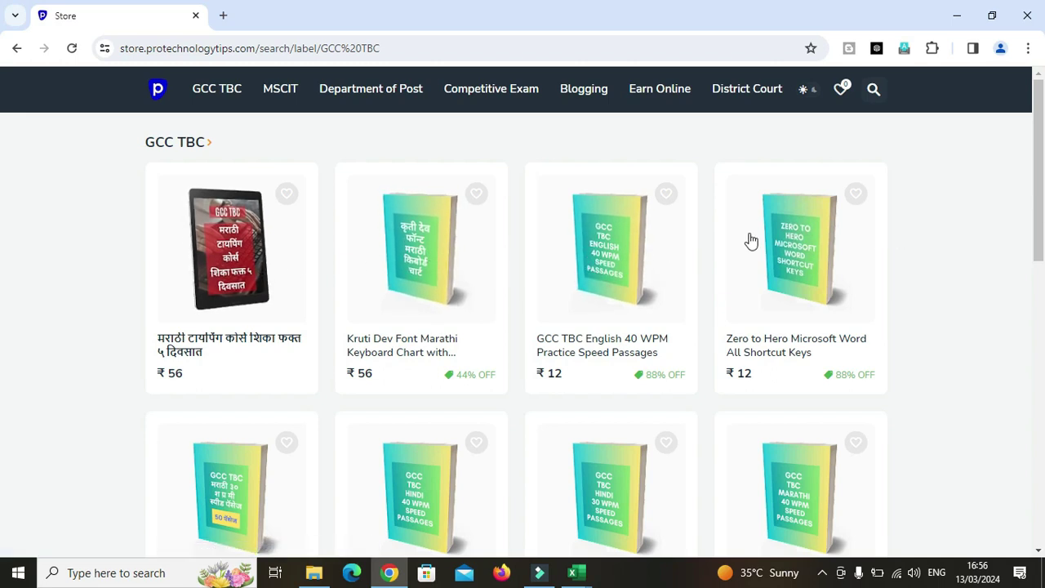
pyautogui.click(219, 95)
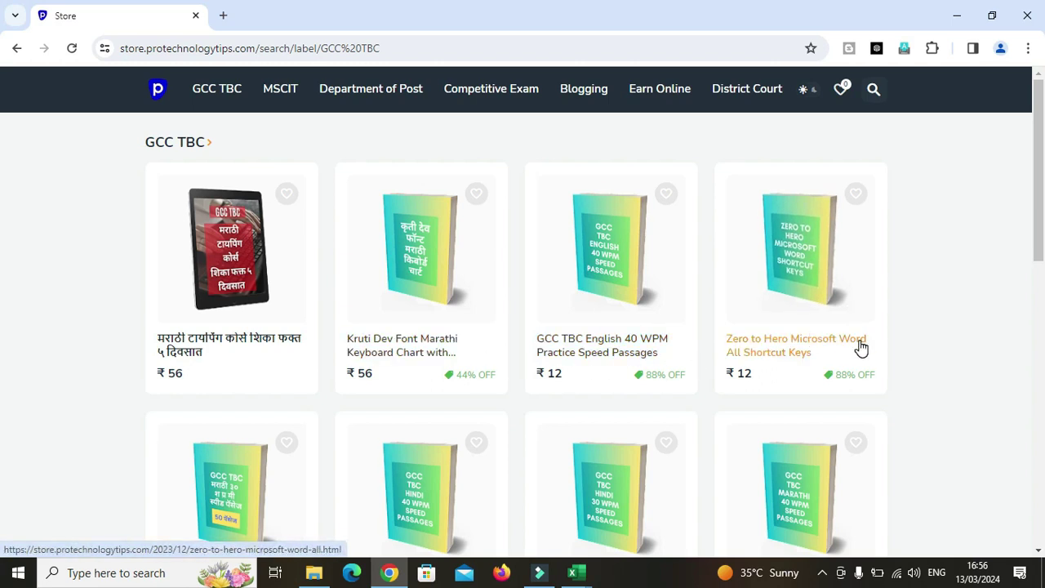
pyautogui.moveTo(1043, 214); pyautogui.dragTo(1043, 365)
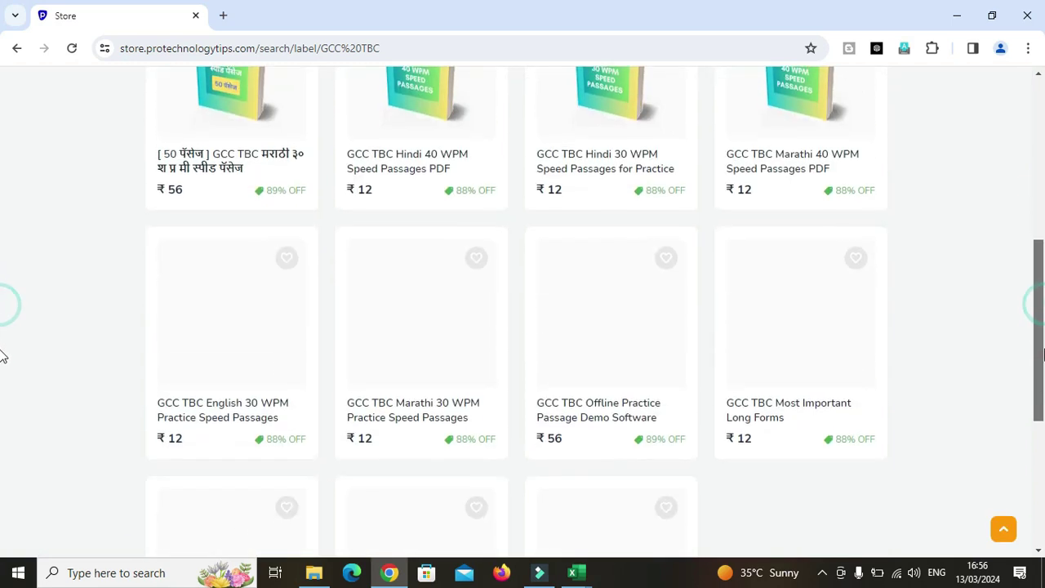
pyautogui.scroll(-1, 3, 369)
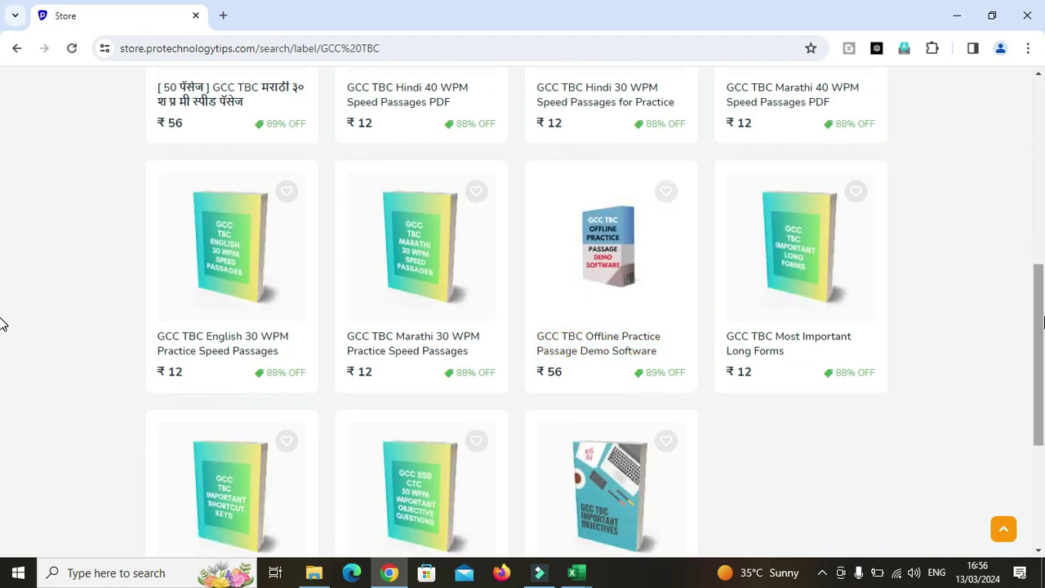
pyautogui.moveTo(1044, 335)
pyautogui.mouseDown()
pyautogui.moveTo(1044, 365)
pyautogui.moveTo(1044, 154)
pyautogui.mouseUp()
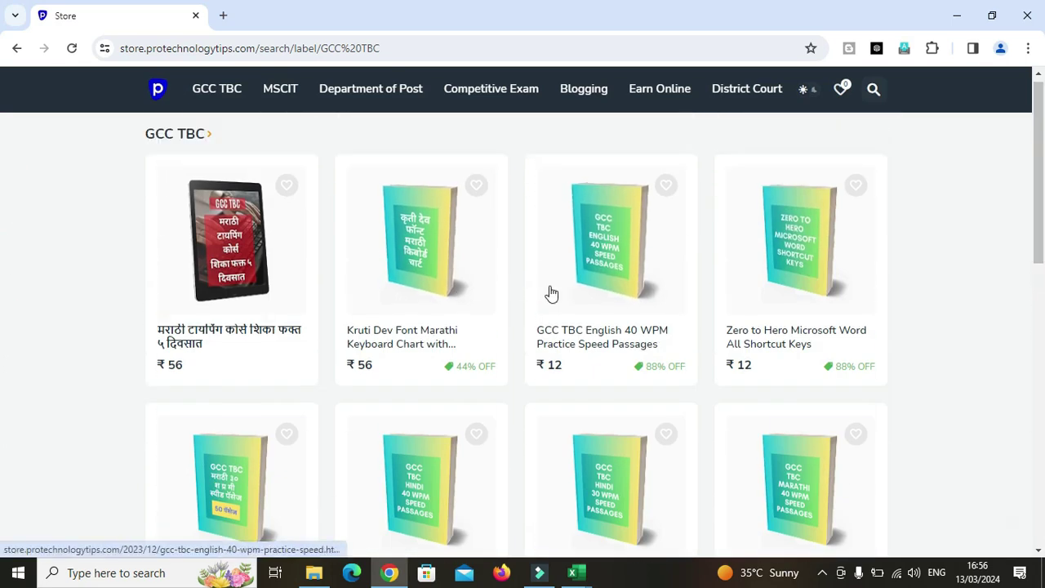
pyautogui.click(620, 288)
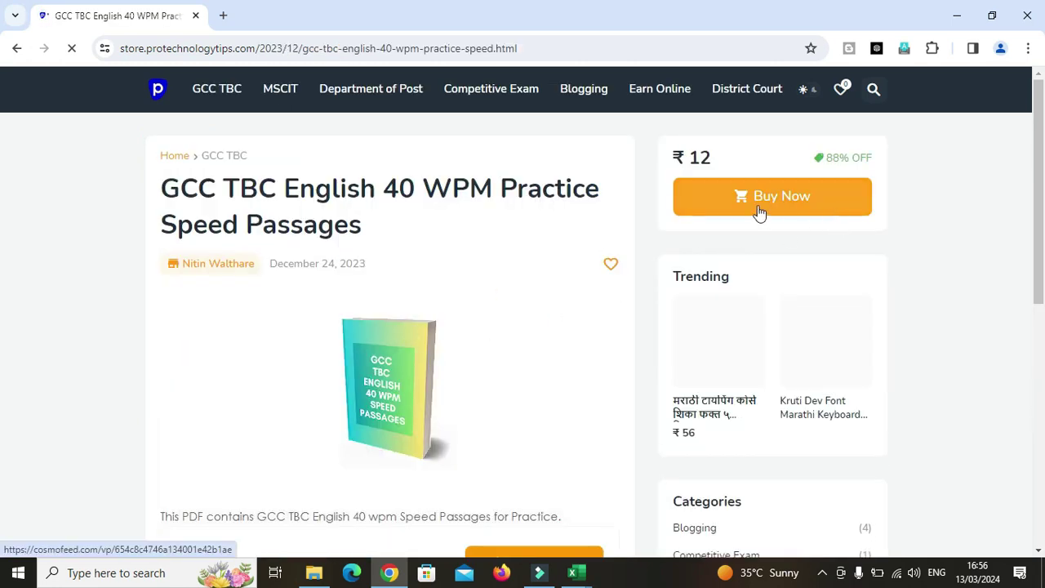
# - Buy the passages, enter the buyer's e-mail, and pick UPI as the payment method
pyautogui.click(814, 199)
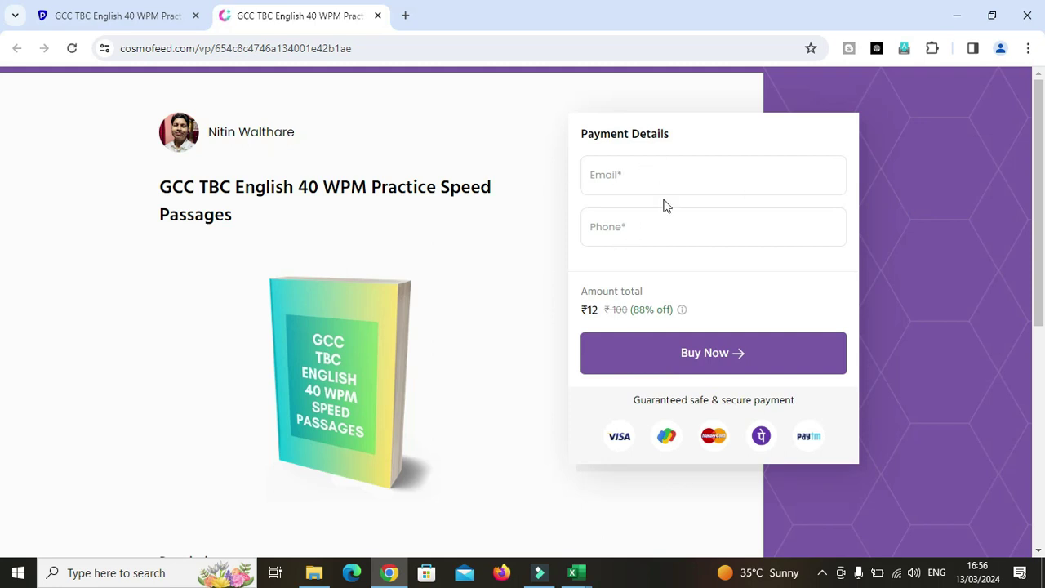
pyautogui.click(618, 176)
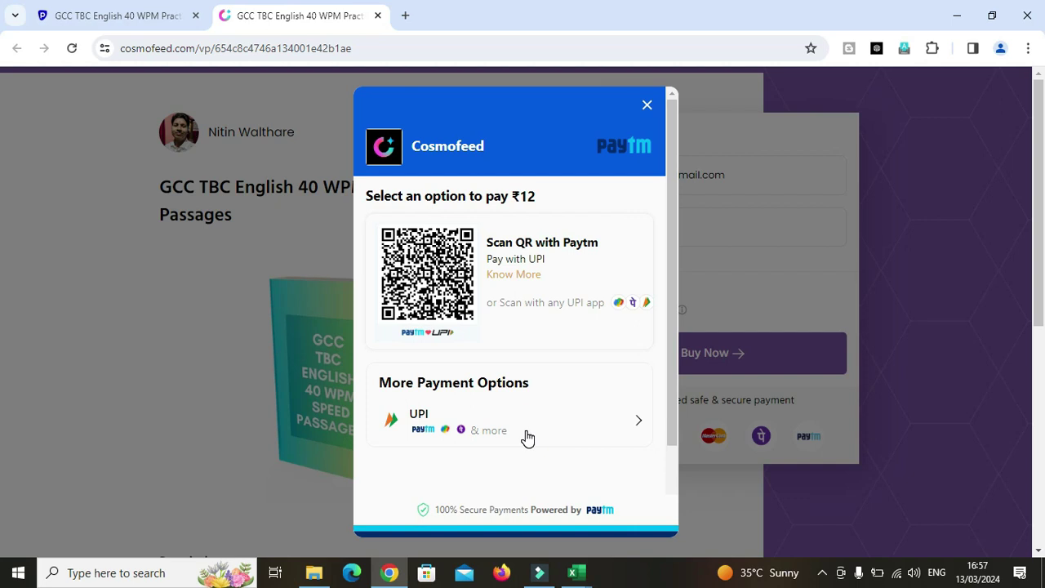
pyautogui.click(618, 423)
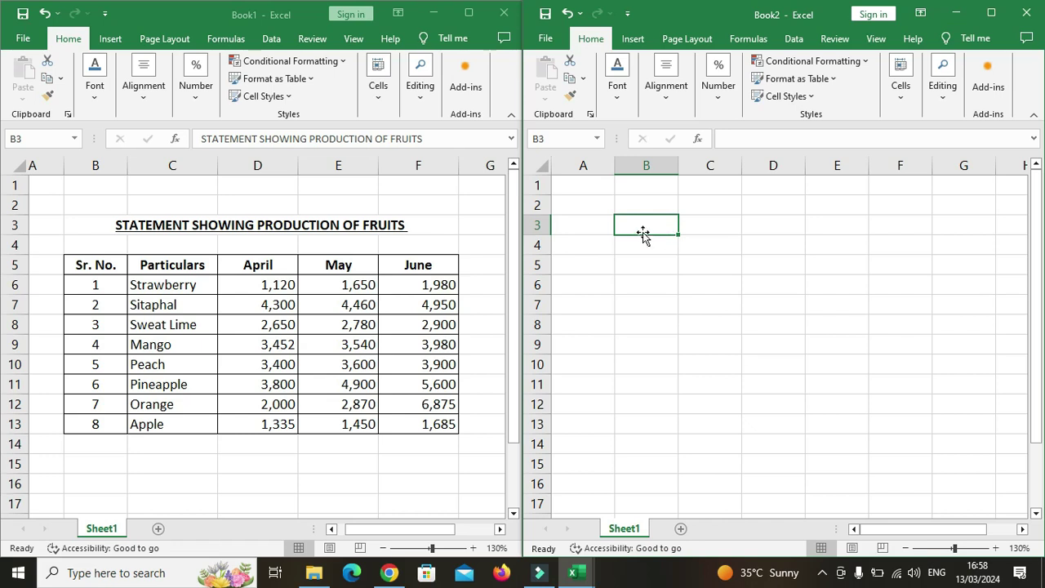
# - Type 'STATEMENT SHOWING PRODUCTION OF FRUITS' into Book2 cell B3, fixing the SHOWING typo
pyautogui.doubleClick(643, 226)
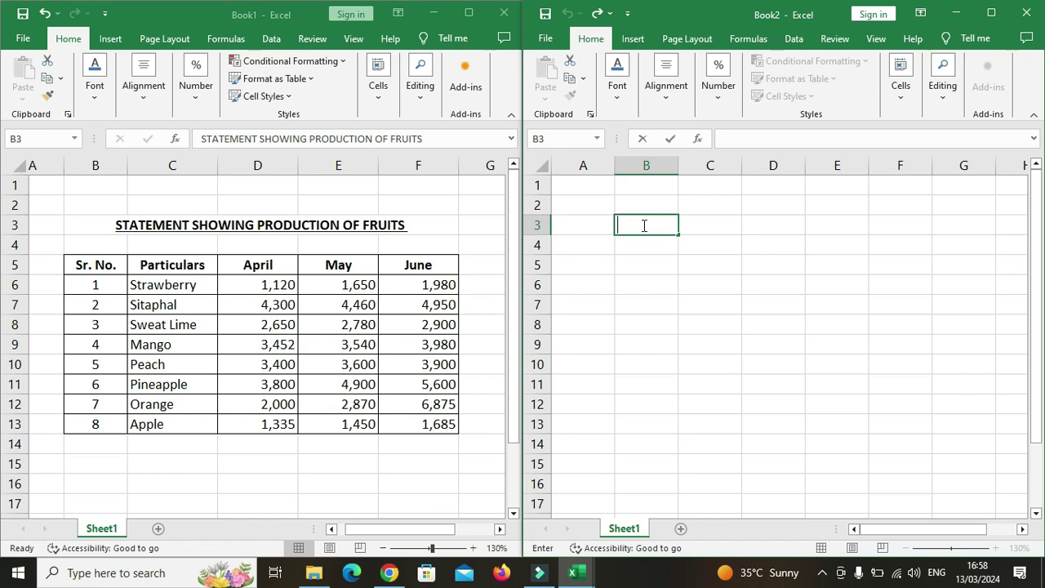
pyautogui.write('STA')
pyautogui.write('TEMENT')
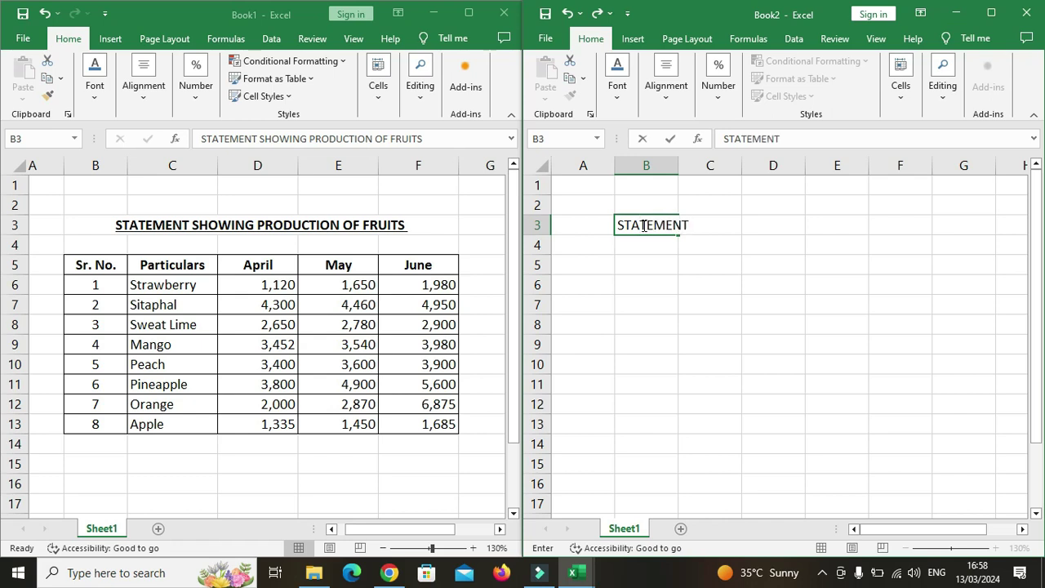
pyautogui.write(' SHWOING')
pyautogui.press('BackSpace')
pyautogui.press('BackSpace')
pyautogui.press('BackSpace')
pyautogui.press('BackSpace')
pyautogui.press('BackSpace')
pyautogui.write('OWING')
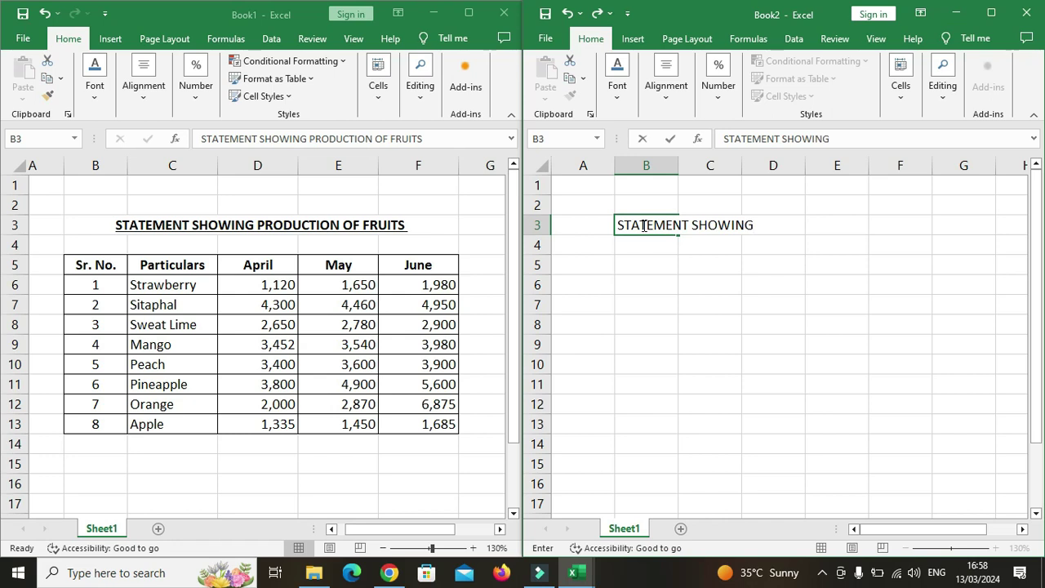
pyautogui.write('PRODUCTION OF FRUITS')
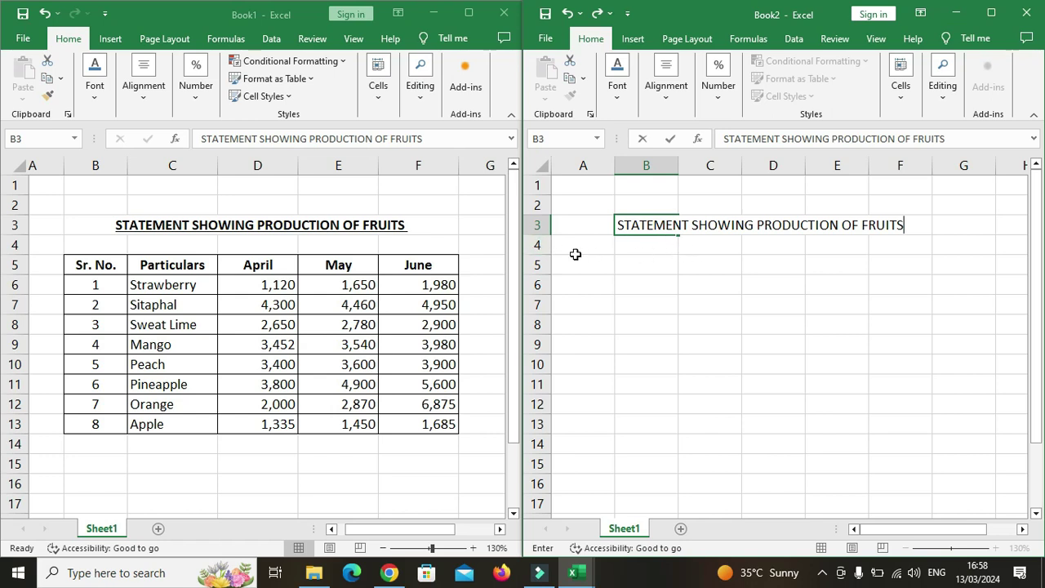
pyautogui.click(646, 267)
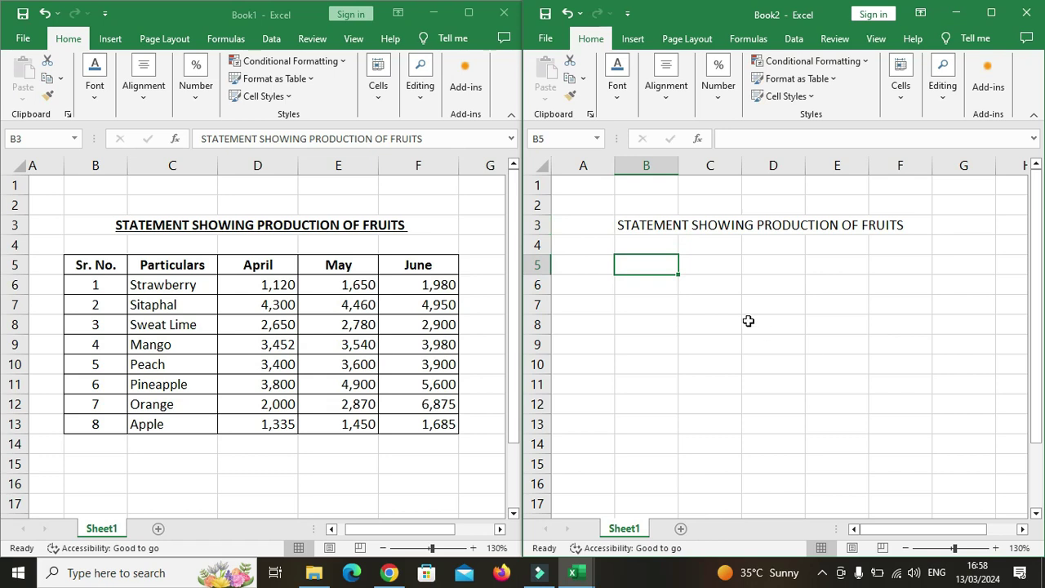
# - Enter the headers Sr. No, Particulars, April, May and June across B5:F5
pyautogui.doubleClick(635, 267)
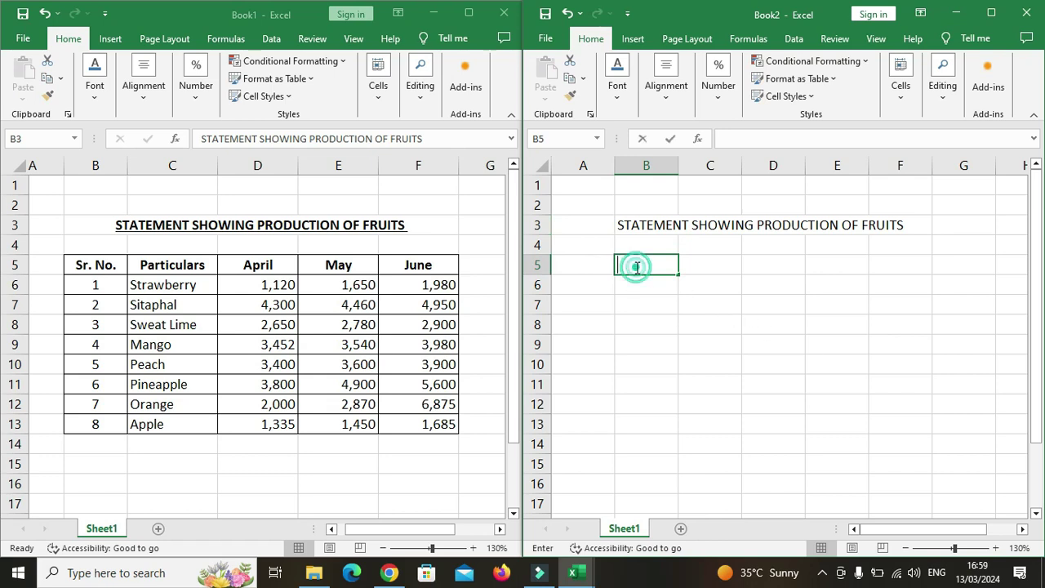
pyautogui.write('Sr.')
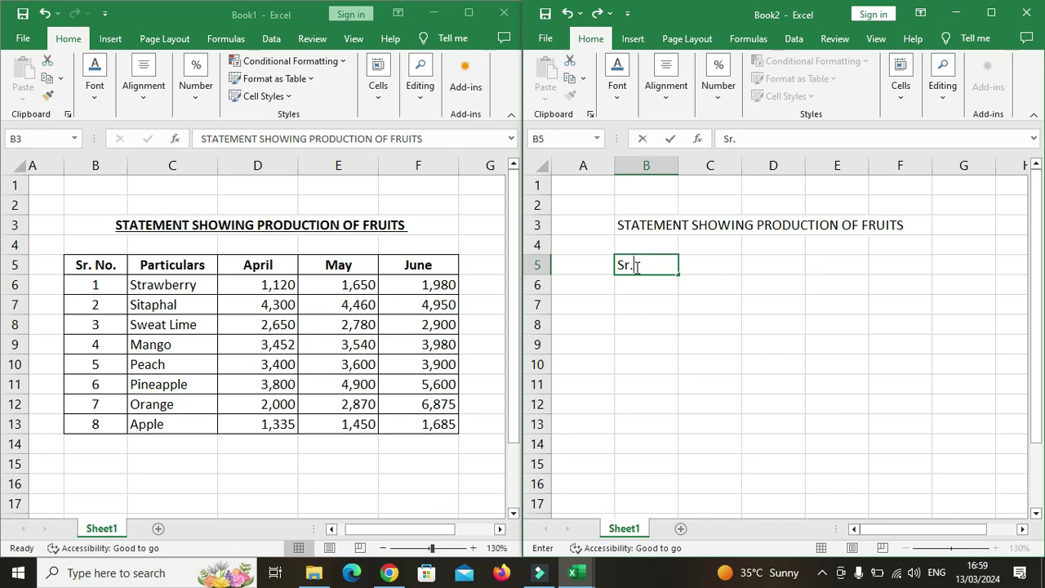
pyautogui.write(' No.')
pyautogui.click(708, 267)
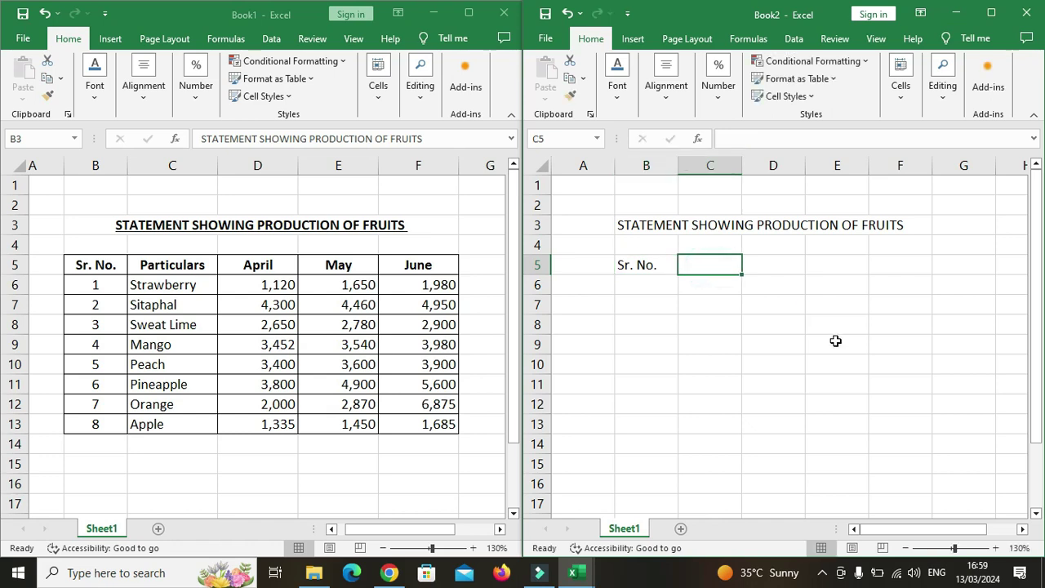
pyautogui.write('P')
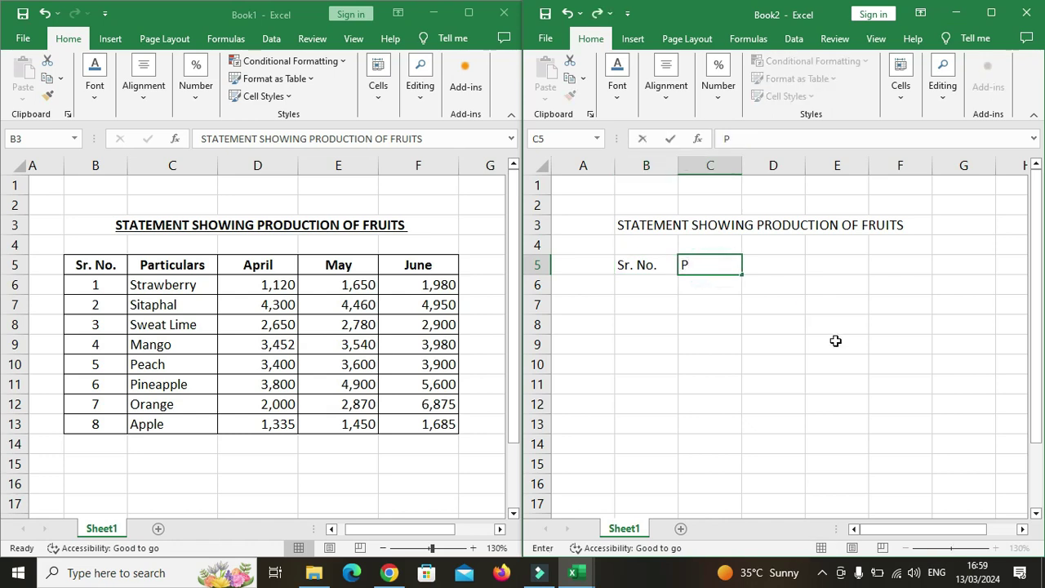
pyautogui.write('articulars')
pyautogui.press('Tab')
pyautogui.write('Arpil')
pyautogui.press('BackSpace')
pyautogui.press('BackSpace')
pyautogui.press('BackSpace')
pyautogui.press('BackSpace')
pyautogui.write('pril')
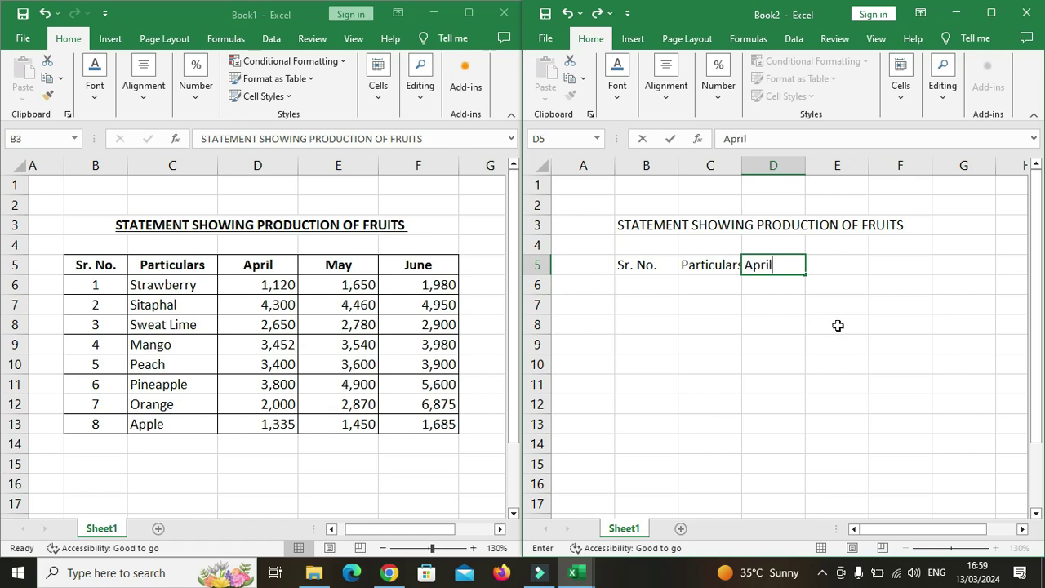
pyautogui.click(831, 278)
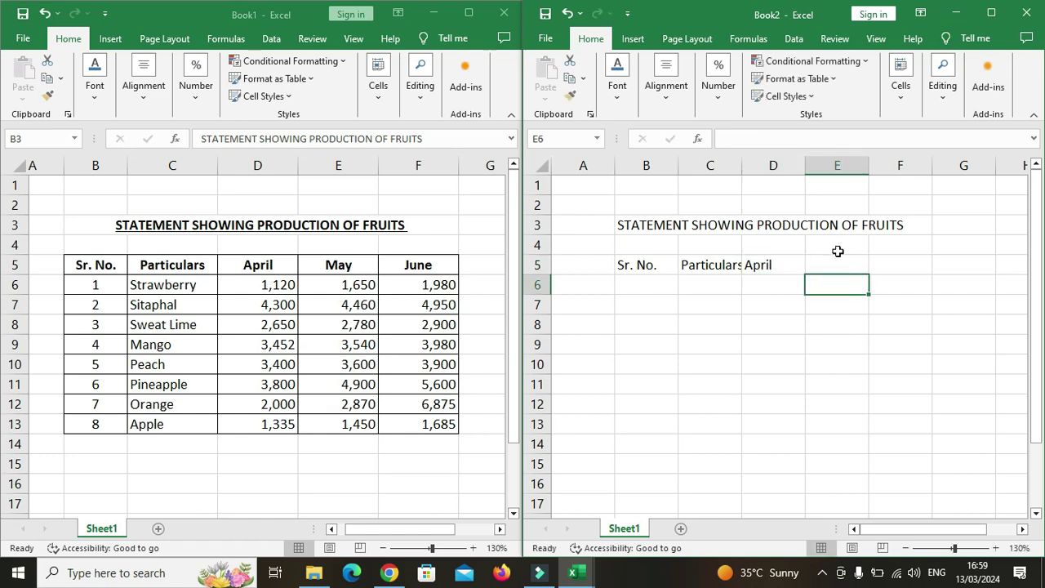
pyautogui.click(837, 265)
pyautogui.write('May')
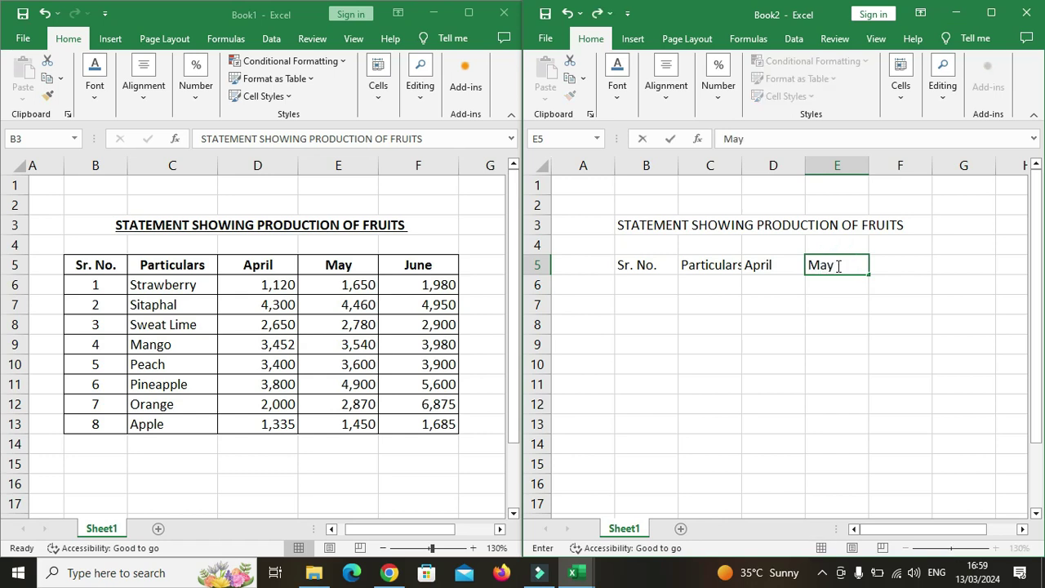
pyautogui.press('Tab')
pyautogui.write('June')
pyautogui.click(648, 282)
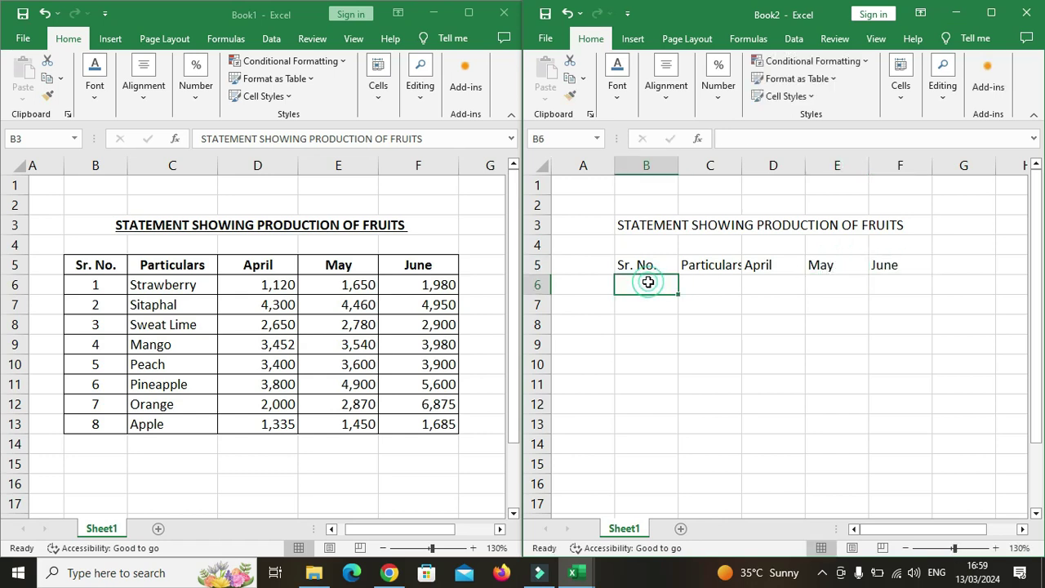
# - Number the rows 1 through 8 down B6:B13, fixing the wrong value in B8
pyautogui.write('1')
pyautogui.press('Return')
pyautogui.write('2')
pyautogui.press('Return')
pyautogui.write('4')
pyautogui.press('Return')
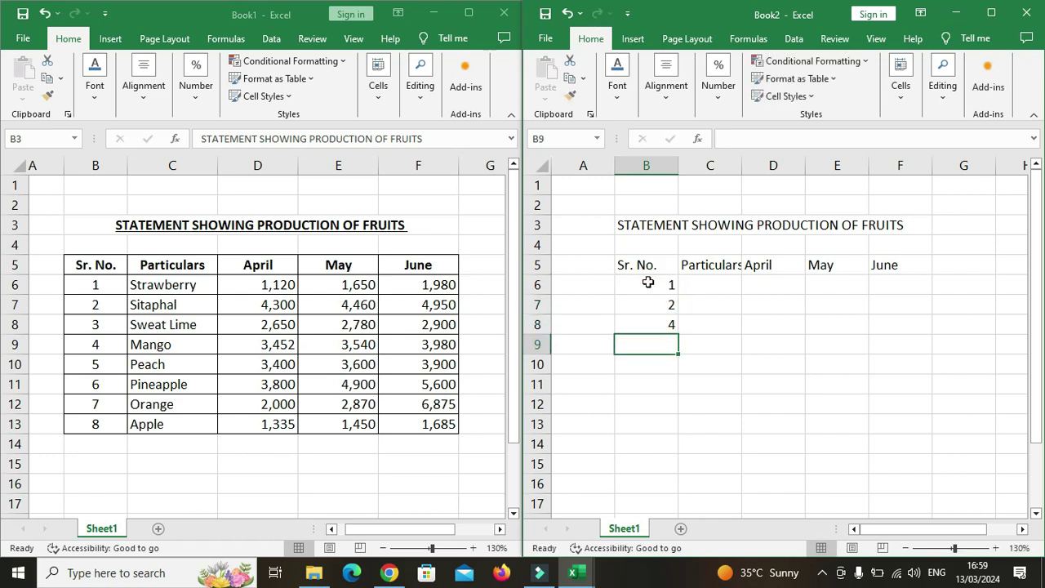
pyautogui.press('Up')
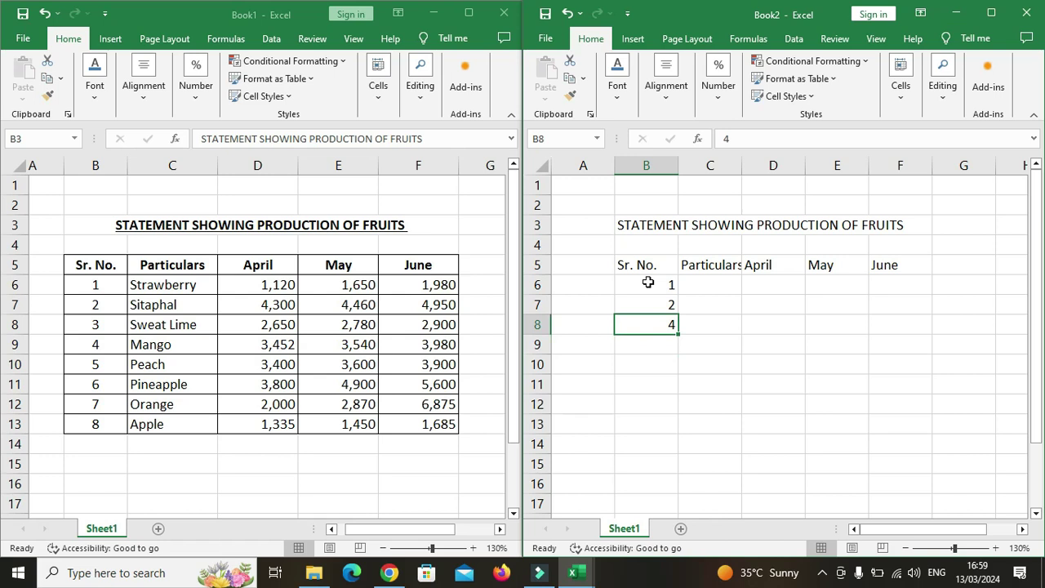
pyautogui.press('BackSpace')
pyautogui.write('3')
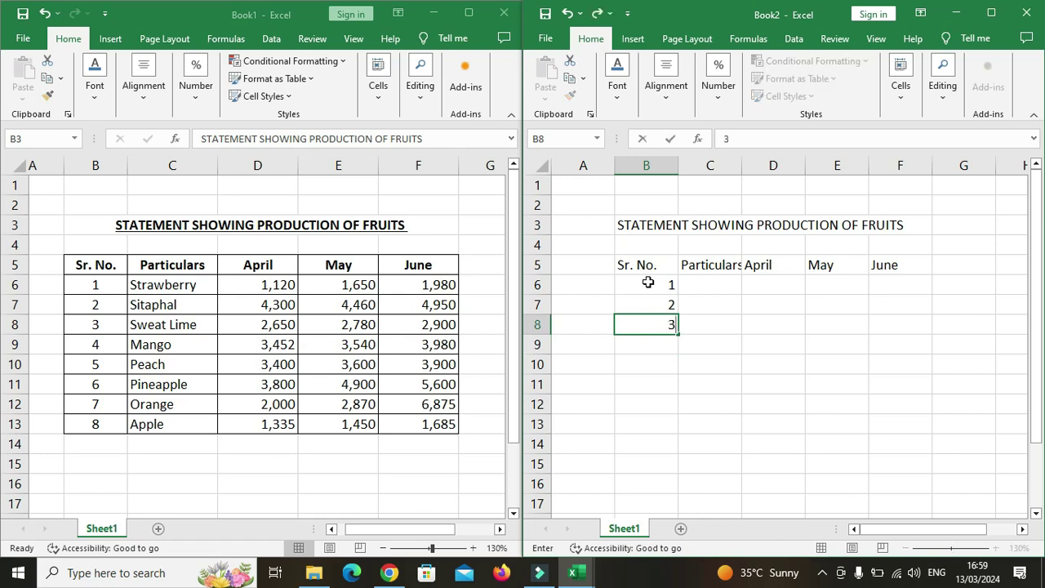
pyautogui.press('Return')
pyautogui.write('4')
pyautogui.press('Return')
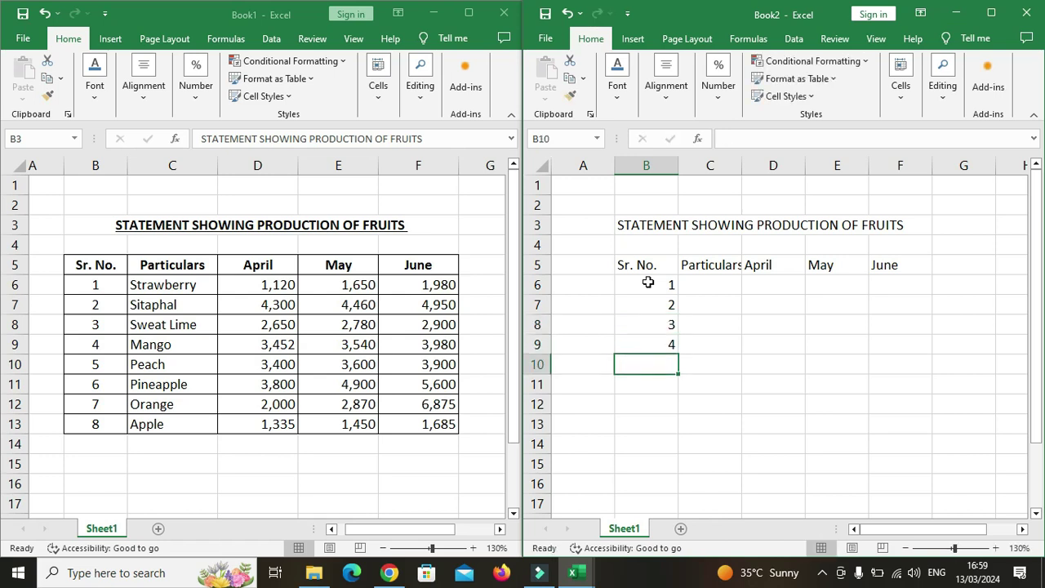
pyautogui.write('5')
pyautogui.press('Return')
pyautogui.write('6')
pyautogui.press('Return')
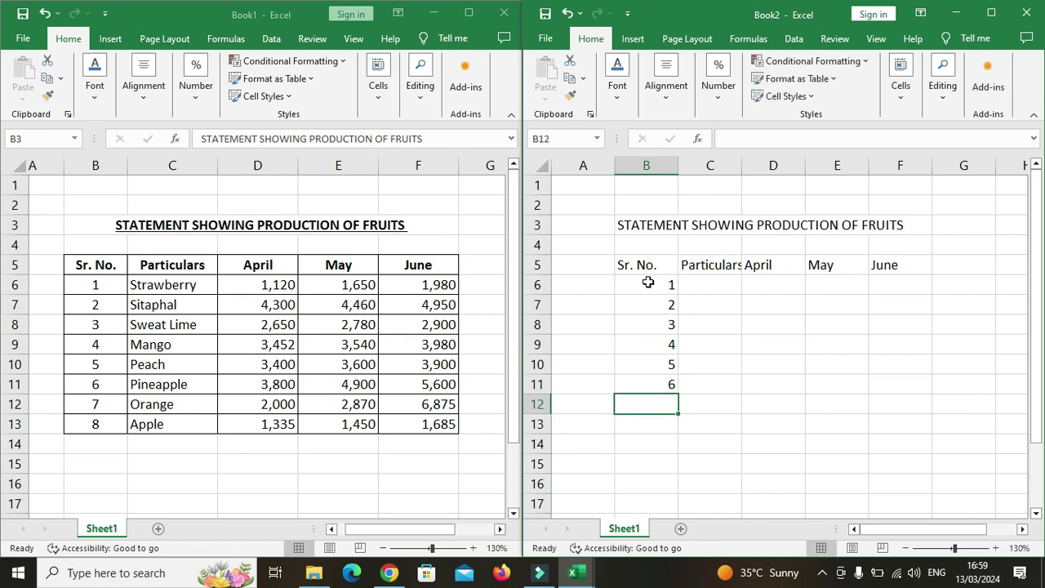
pyautogui.write('7')
pyautogui.press('Return')
pyautogui.write('8')
pyautogui.press('Return')
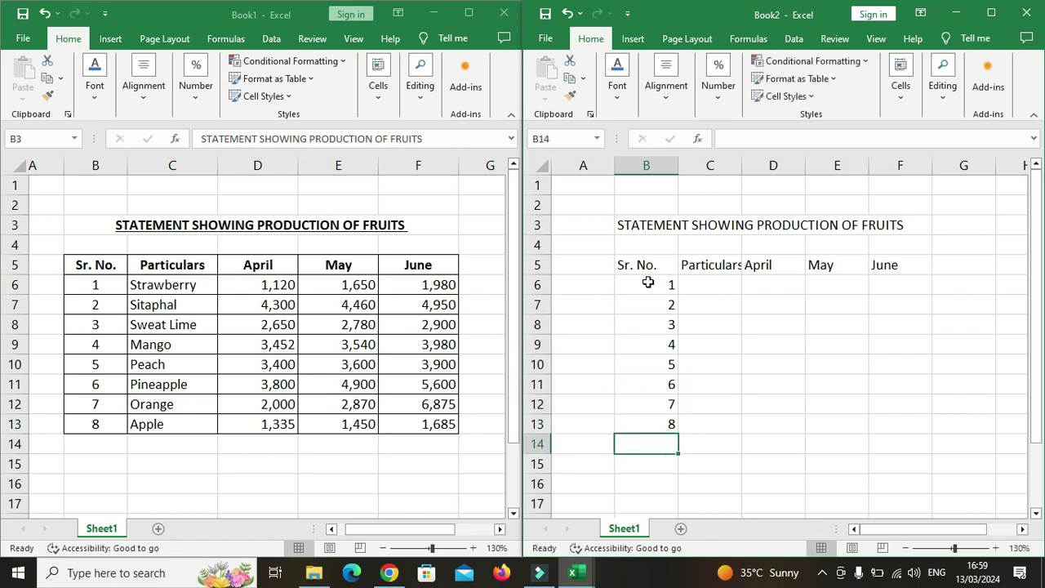
# - Enter Strawberry and Sitaphal in C6 and C7
pyautogui.click(709, 282)
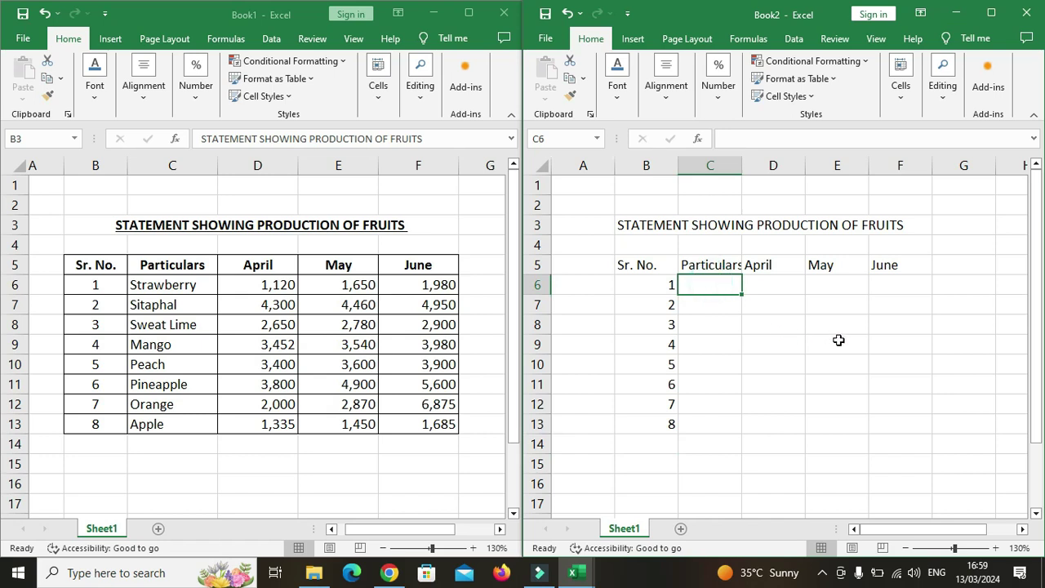
pyautogui.write('Strawbe')
pyautogui.press('BackSpace')
pyautogui.write('beer')
pyautogui.press('BackSpace')
pyautogui.press('BackSpace')
pyautogui.write('rry')
pyautogui.press('Return')
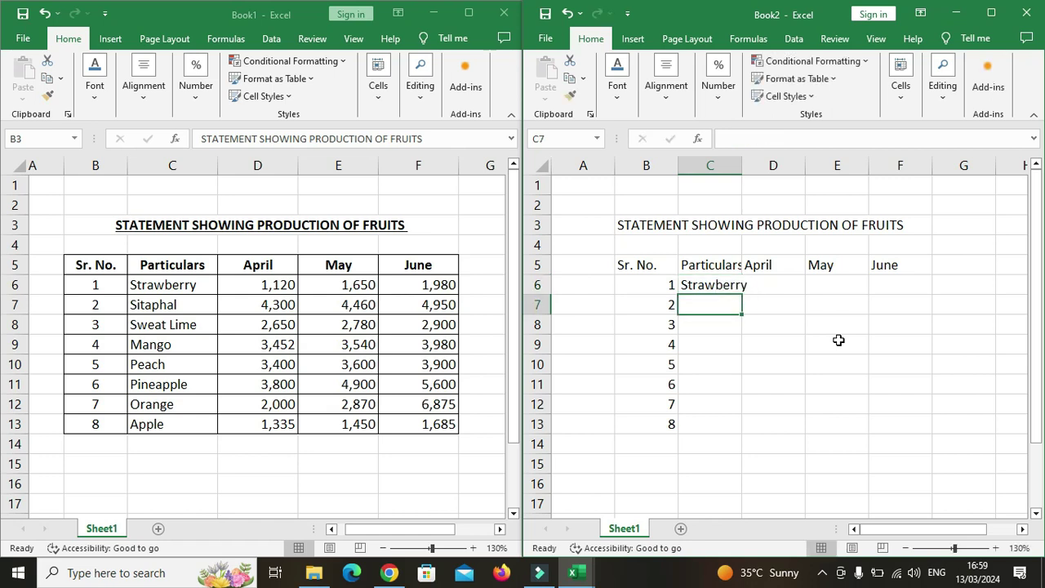
pyautogui.write('Sitaphal')
pyautogui.press('Return')
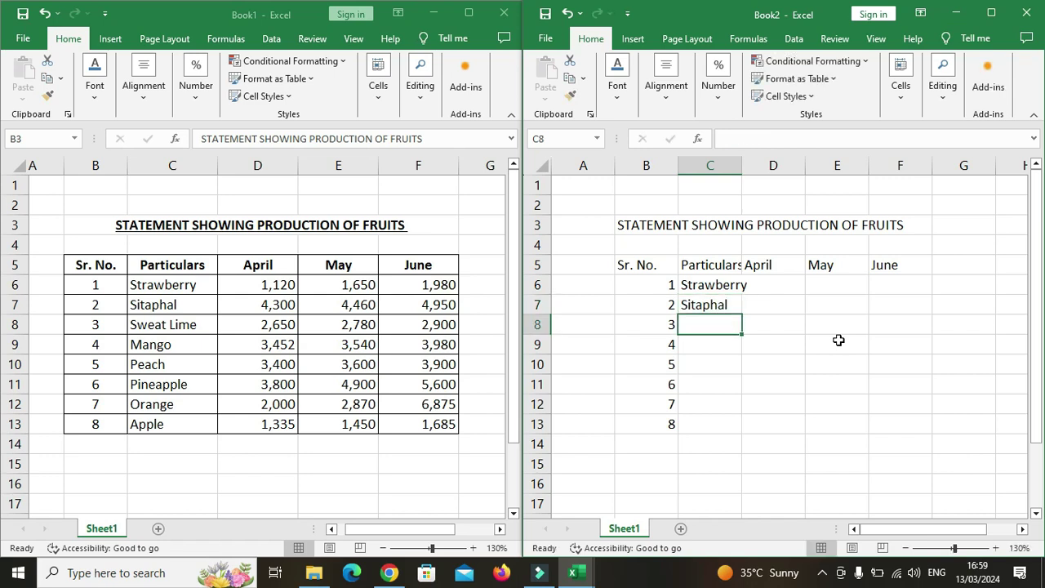
# - Put serial number 3 back into cell B8
pyautogui.press('Left')
pyautogui.write('s')
pyautogui.press('BackSpace')
pyautogui.write('3')
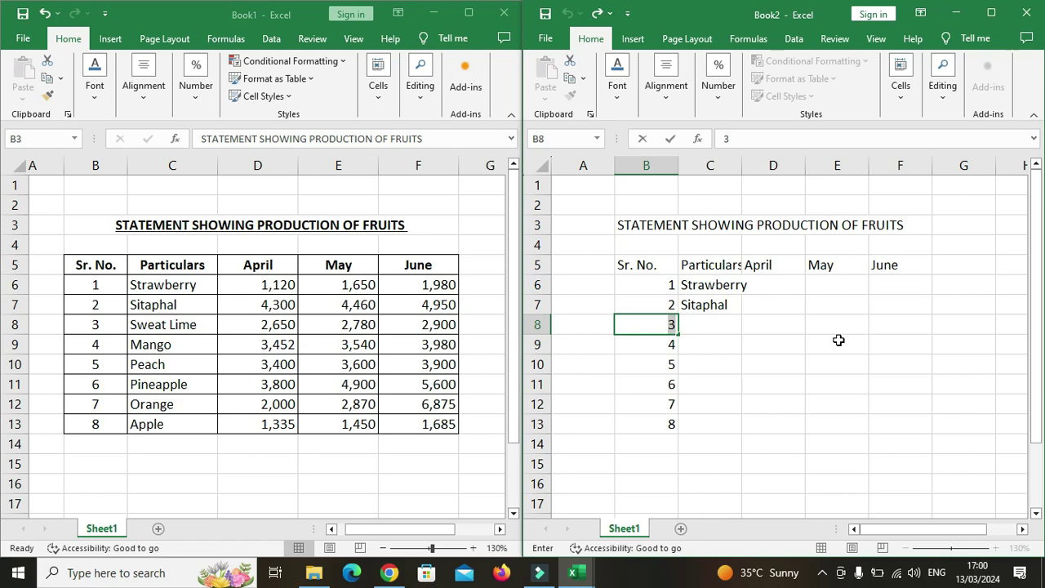
pyautogui.press('Right')
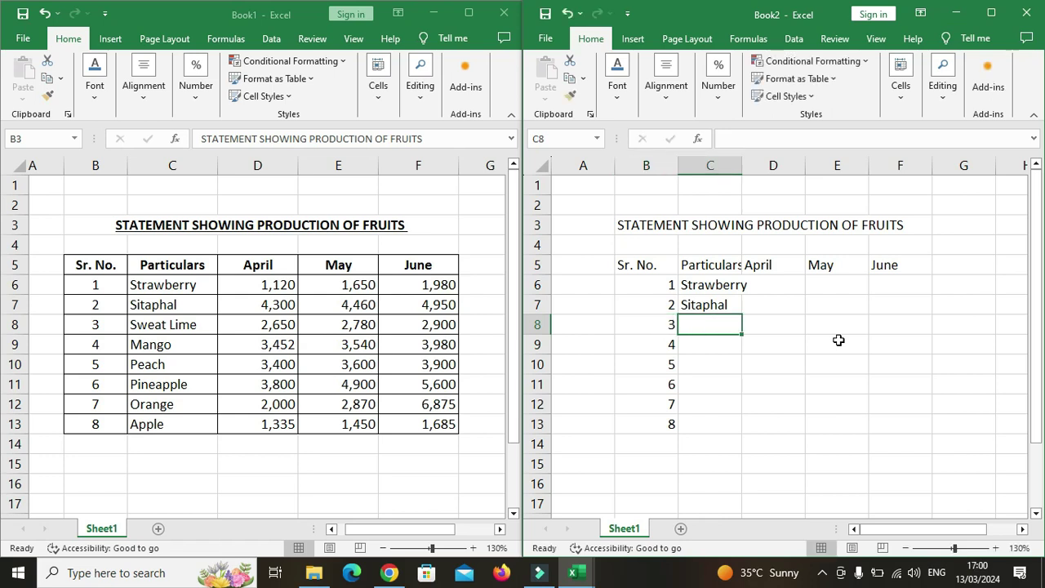
# - List Sweat Lime, Mango, Peach, Pineapple, Orange and Apple down C8:C13
pyautogui.write('Swear')
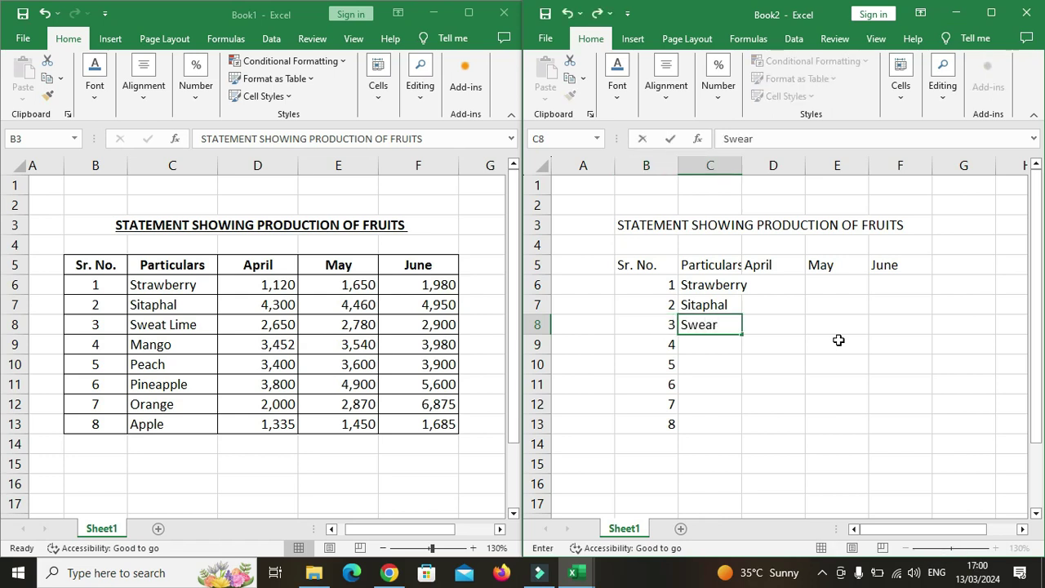
pyautogui.write('t ')
pyautogui.write('Lim')
pyautogui.press('BackSpace')
pyautogui.press('BackSpace')
pyautogui.press('BackSpace')
pyautogui.write('Lime')
pyautogui.press('Return')
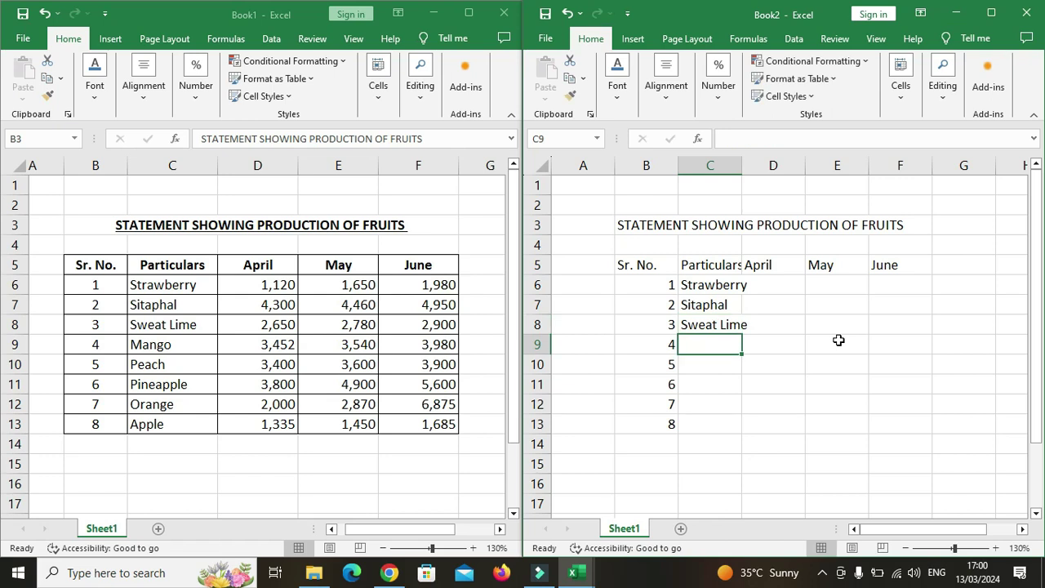
pyautogui.write('Mango')
pyautogui.press('Return')
pyautogui.write('Peach')
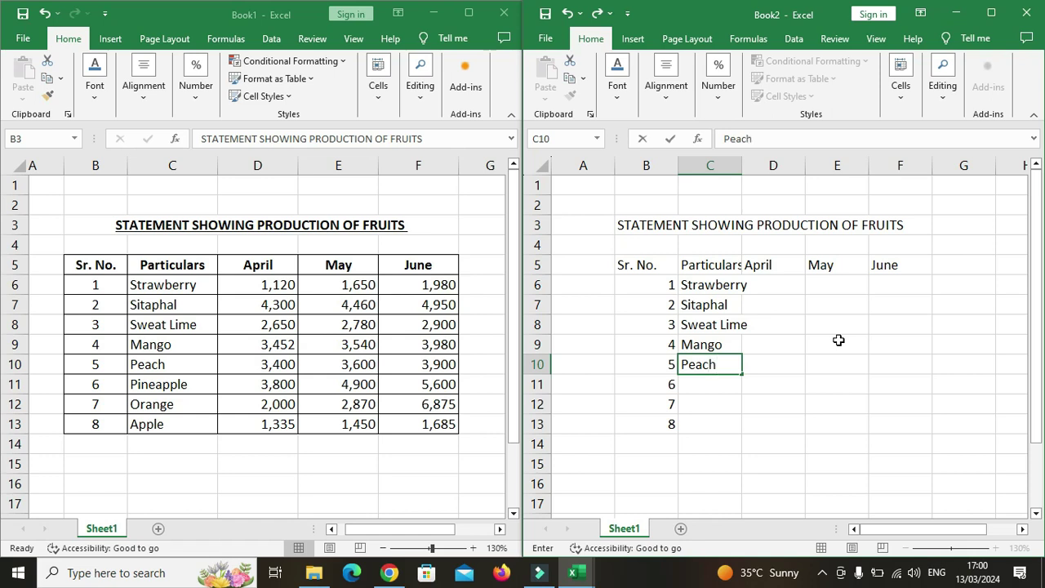
pyautogui.press('Return')
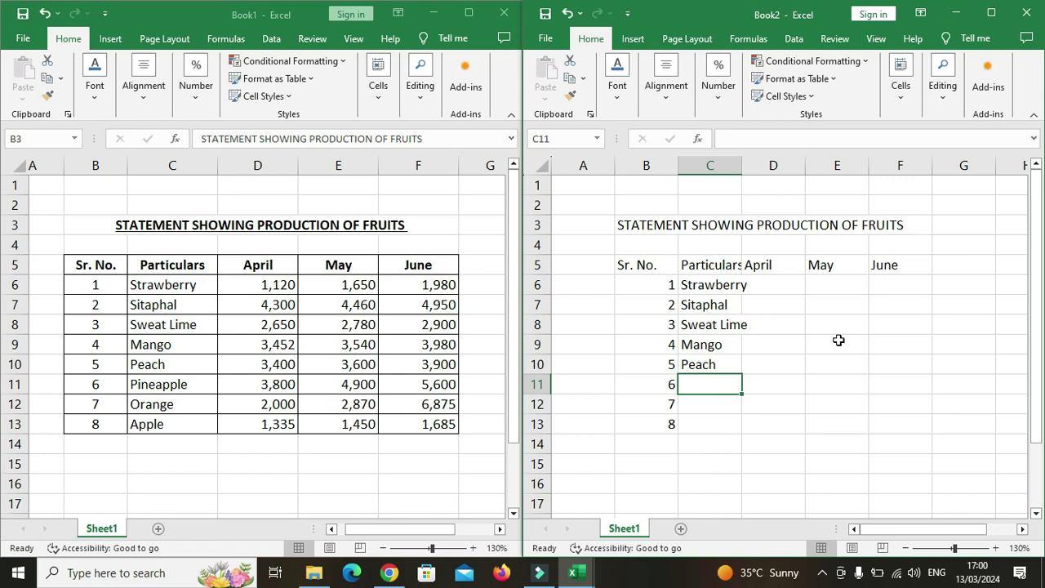
pyautogui.write('Pineapple')
pyautogui.press('Return')
pyautogui.write('O')
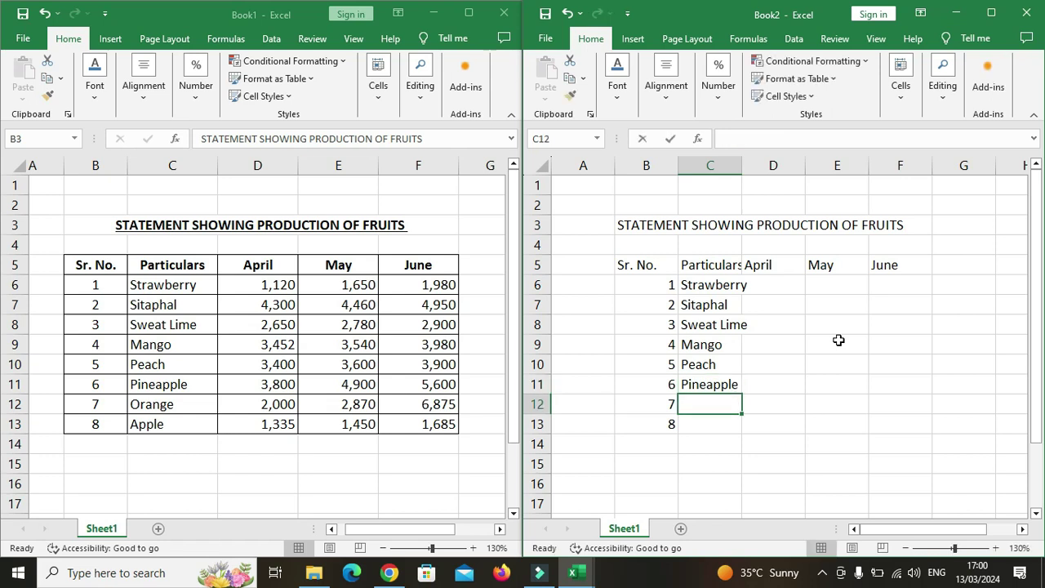
pyautogui.write('range')
pyautogui.press('Return')
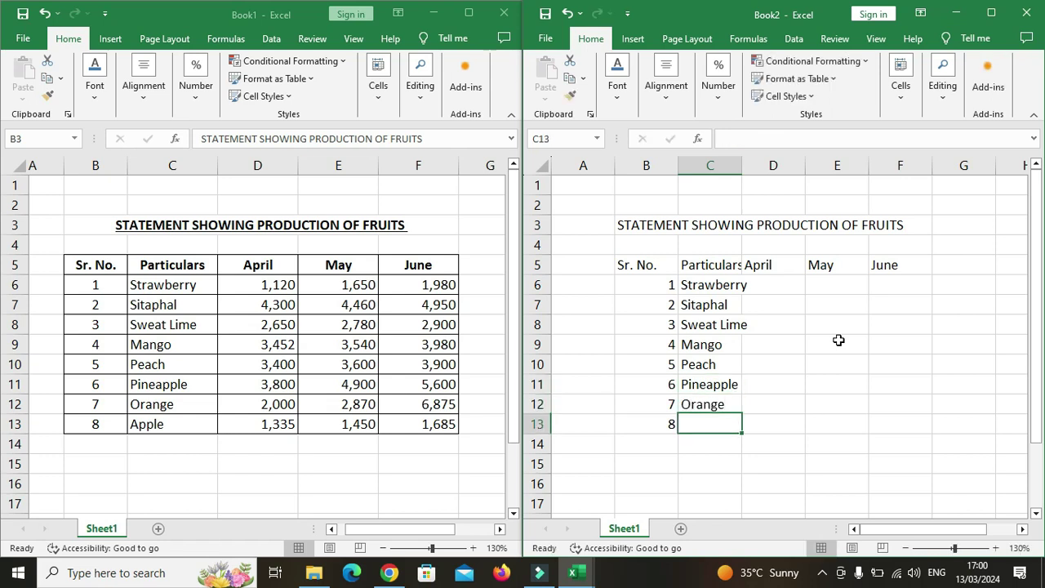
pyautogui.write('Apple')
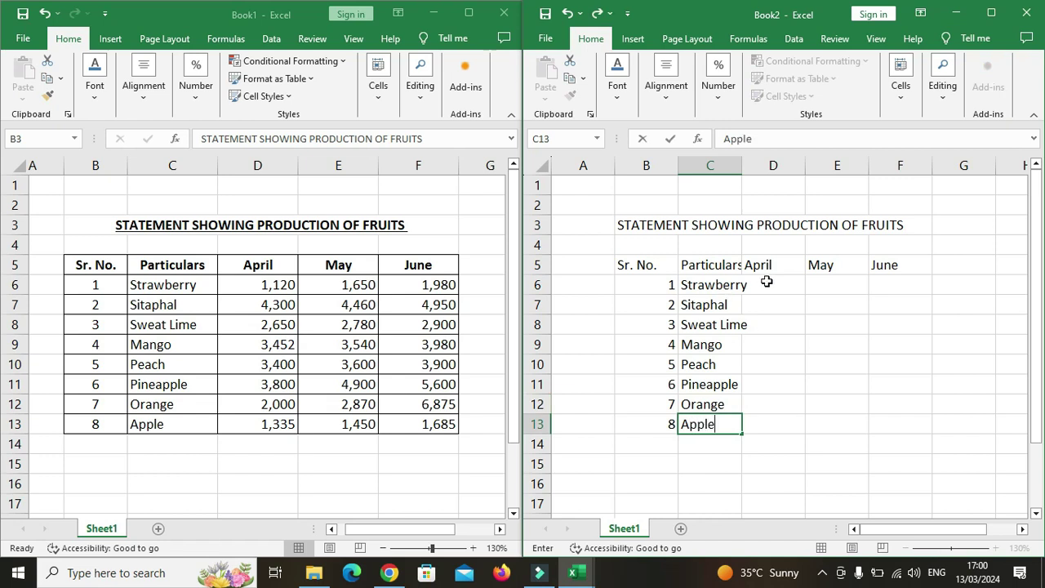
# - Type 1,120 as Strawberry's April figure in D6
pyautogui.click(767, 281)
pyautogui.click(777, 289)
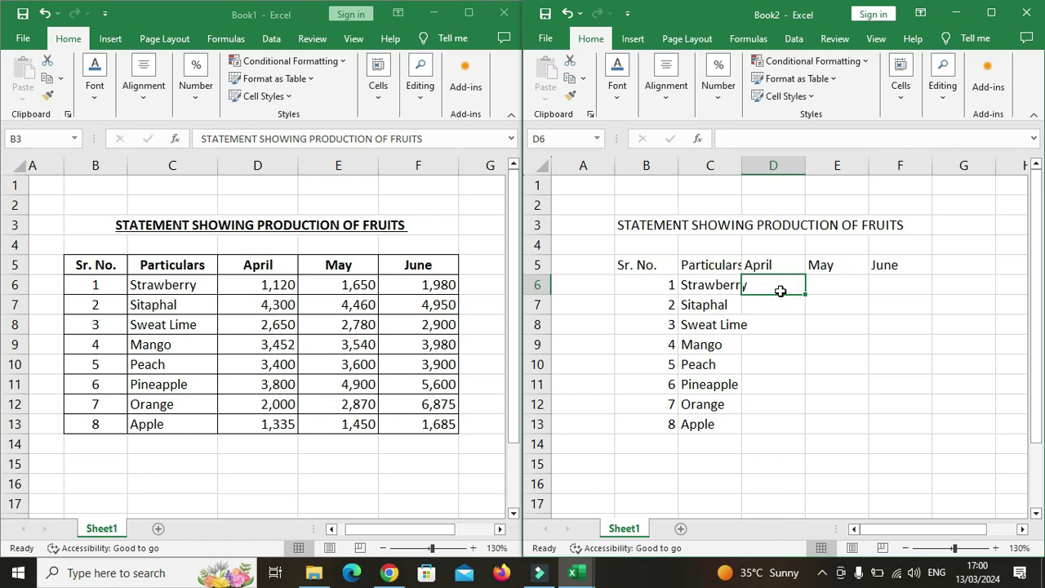
pyautogui.write('1,1')
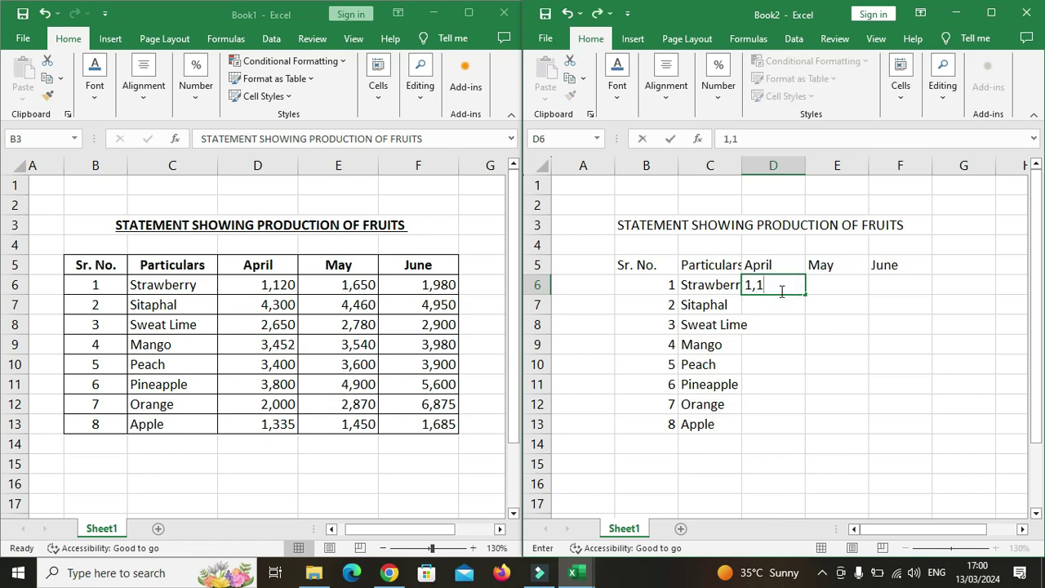
pyautogui.write('20')
# - Fill D6:D13 with 1,120, 4,300, 2,650, 3,452, 3,400, 3,800, 2,000 and 1,335
pyautogui.press('Return')
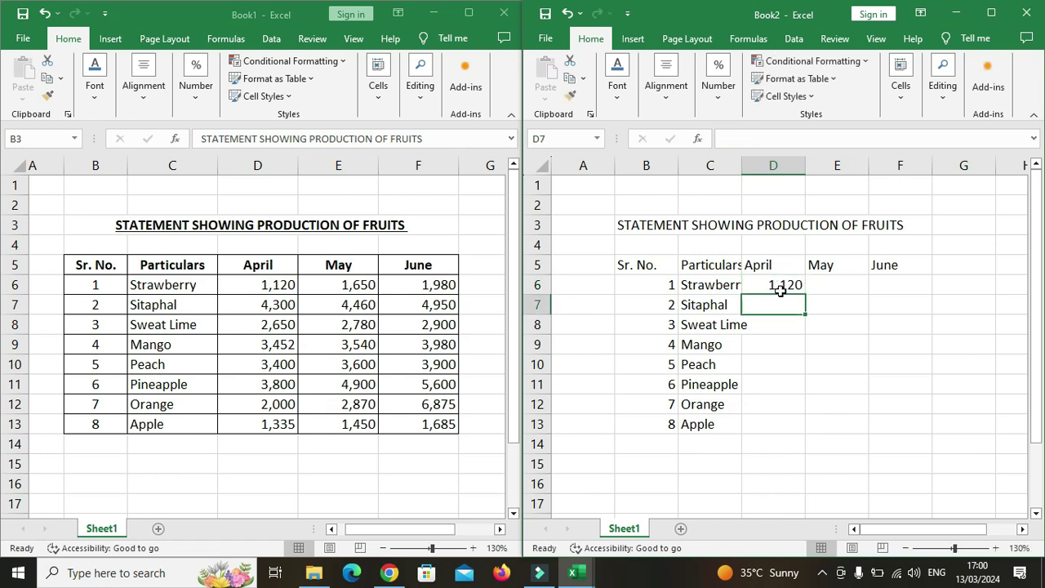
pyautogui.write('4,300')
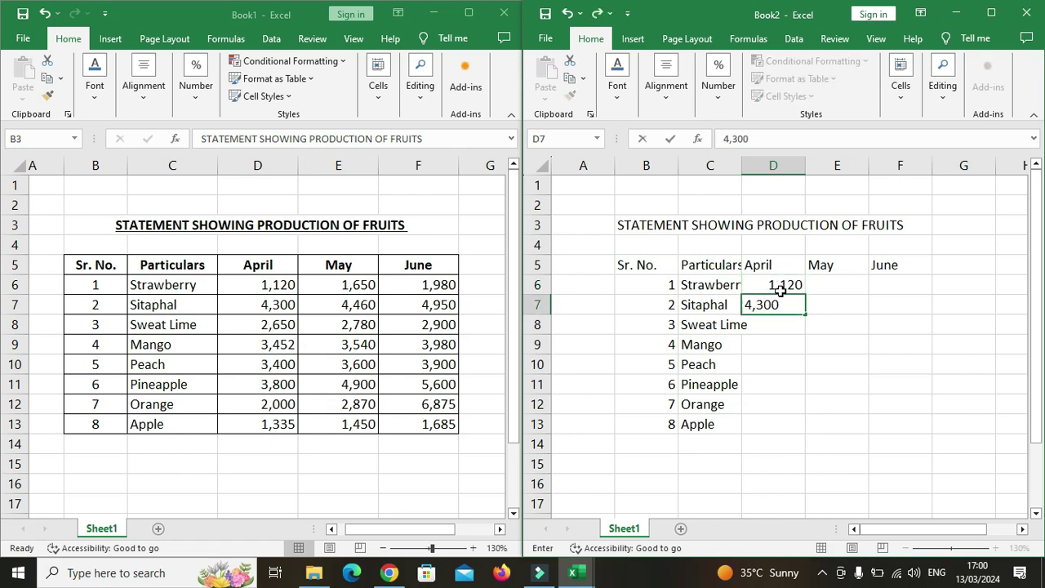
pyautogui.press('Return')
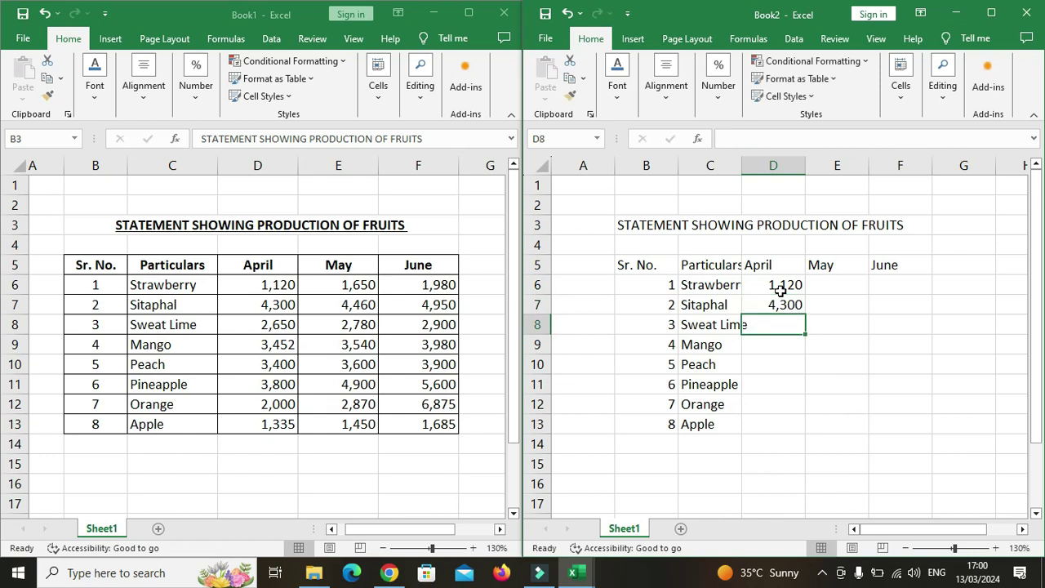
pyautogui.write('2,6')
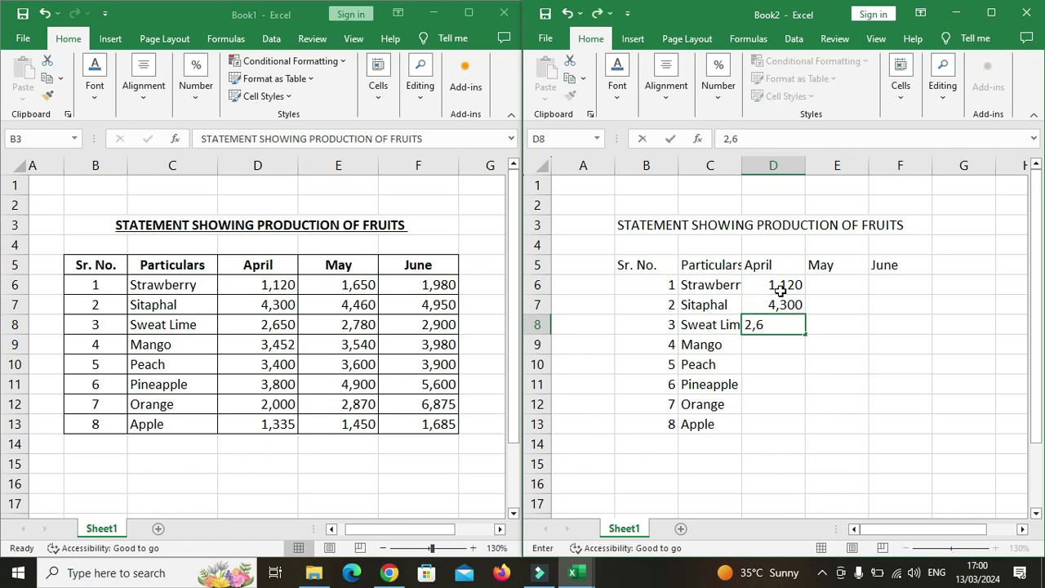
pyautogui.write('50')
pyautogui.press('Return')
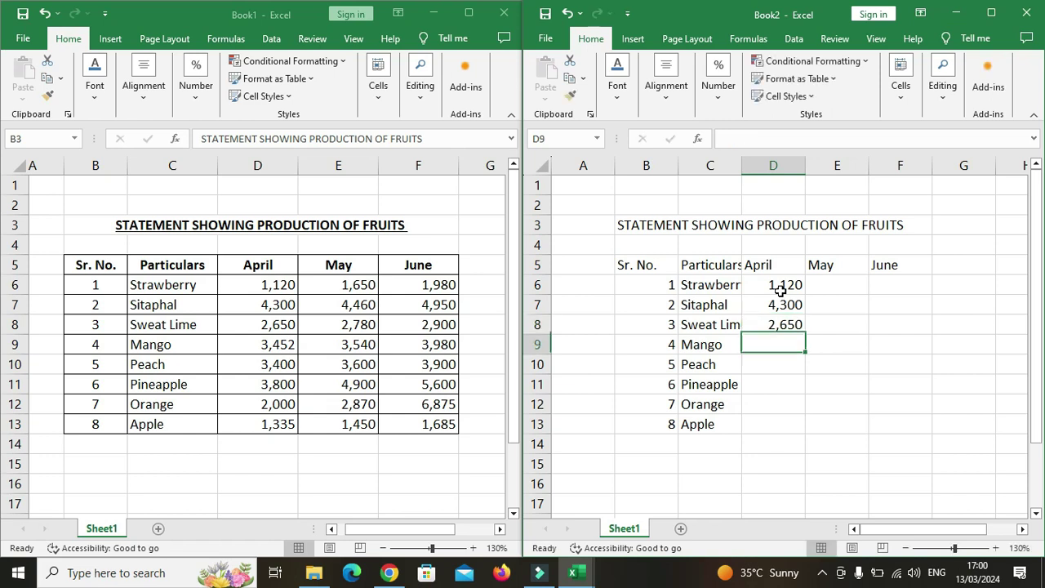
pyautogui.write('3')
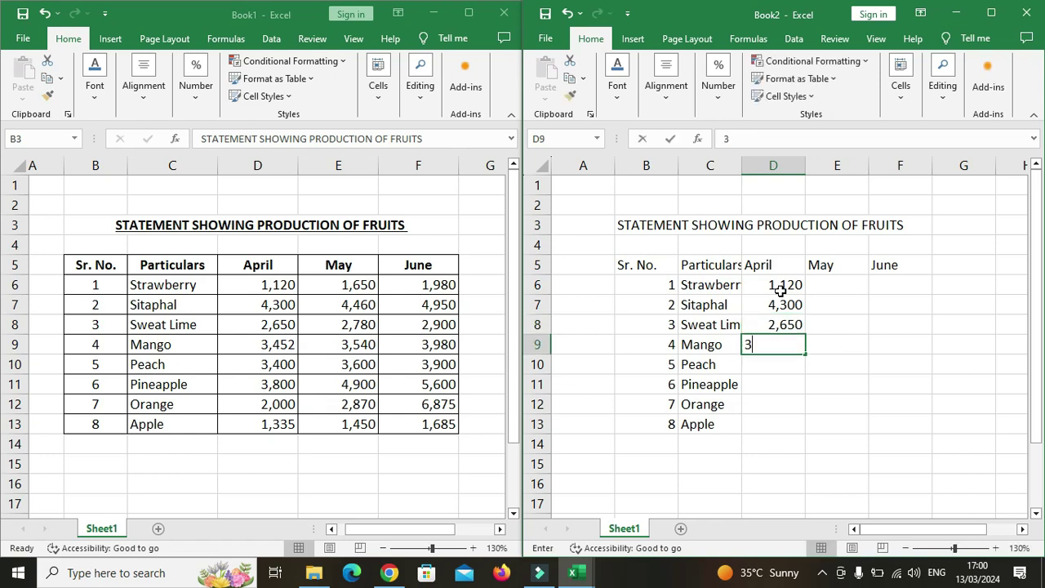
pyautogui.write(',452')
pyautogui.press('Return')
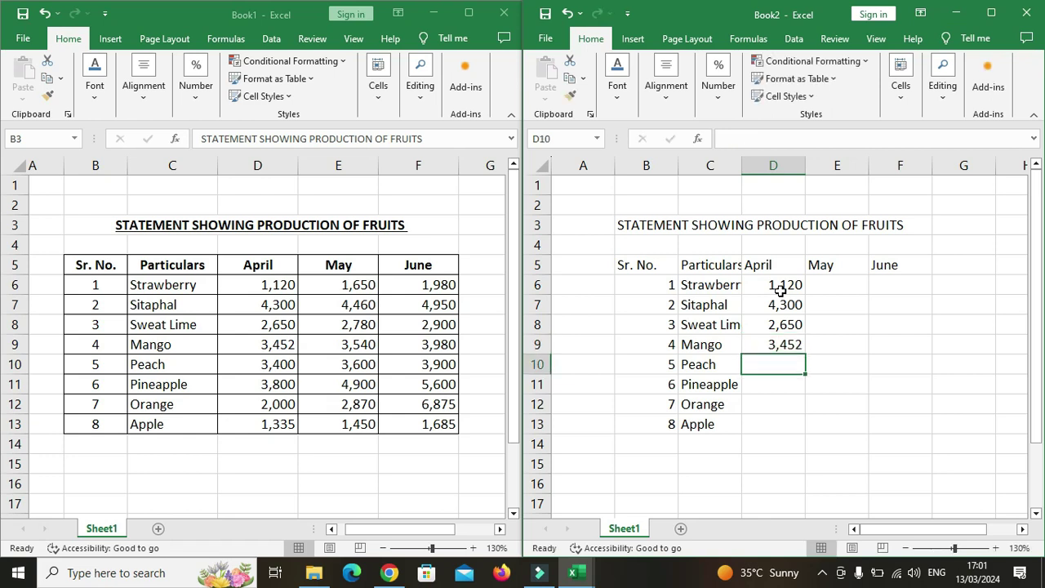
pyautogui.write('3,')
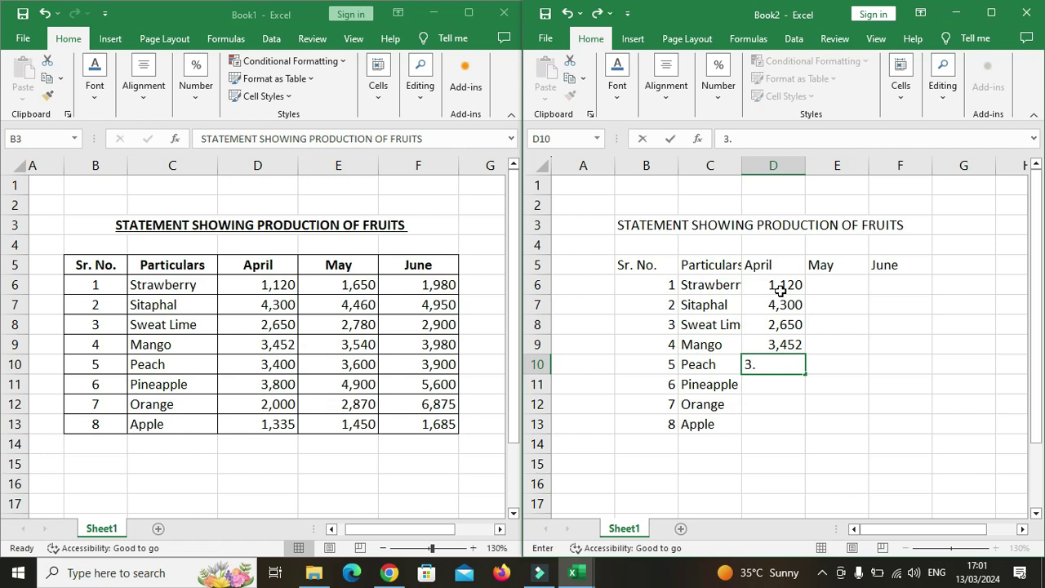
pyautogui.write('400')
pyautogui.press('Return')
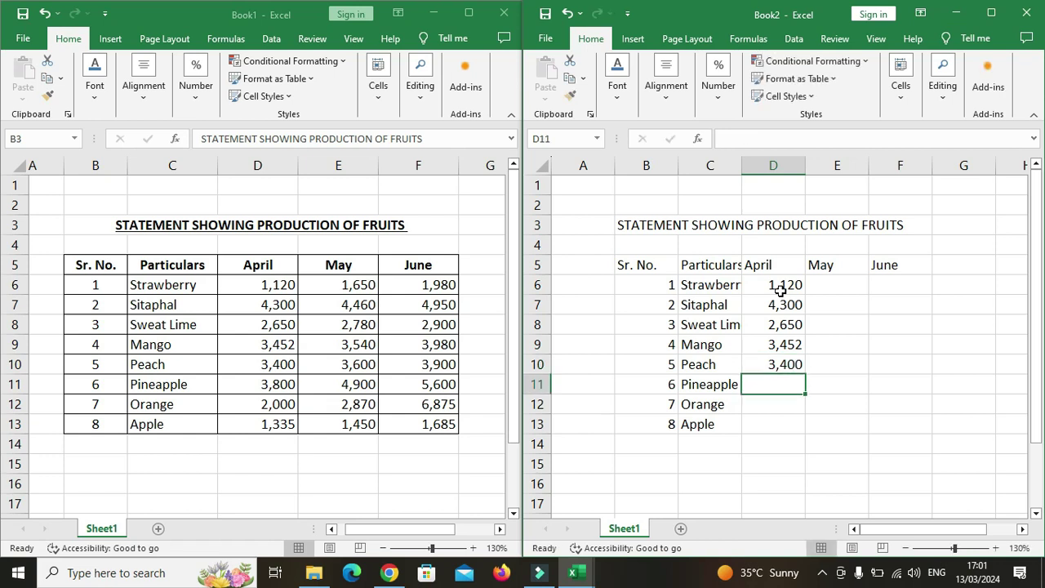
pyautogui.write('3,800')
pyautogui.press('Return')
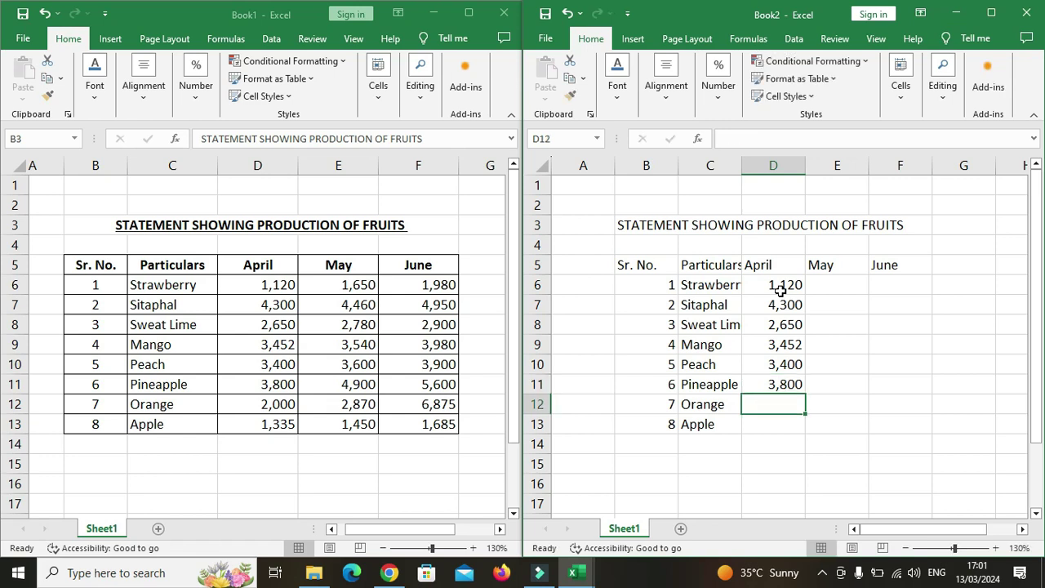
pyautogui.write('2,000')
pyautogui.press('Return')
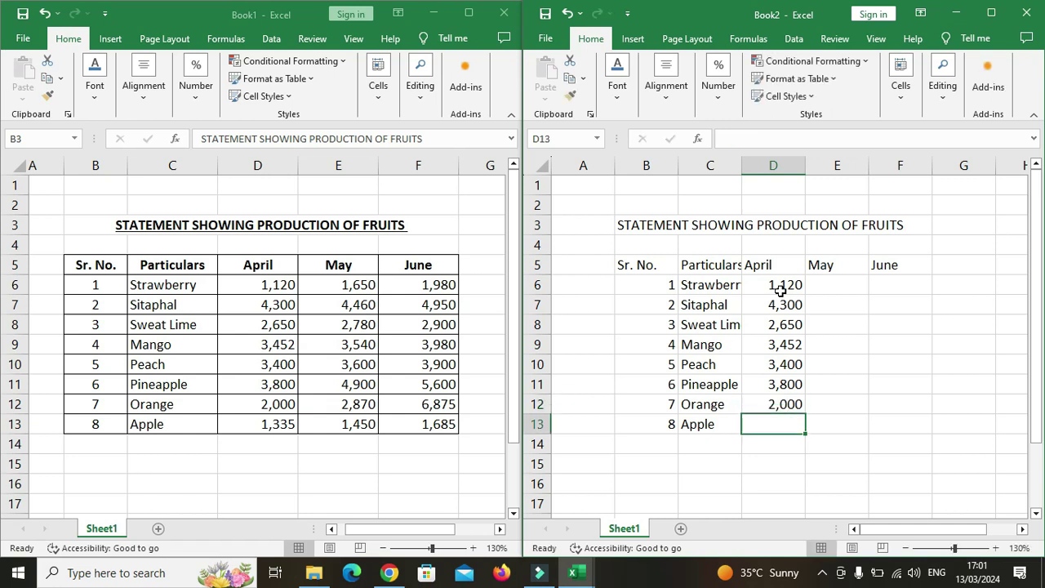
pyautogui.write('1,335')
pyautogui.press('Tab')
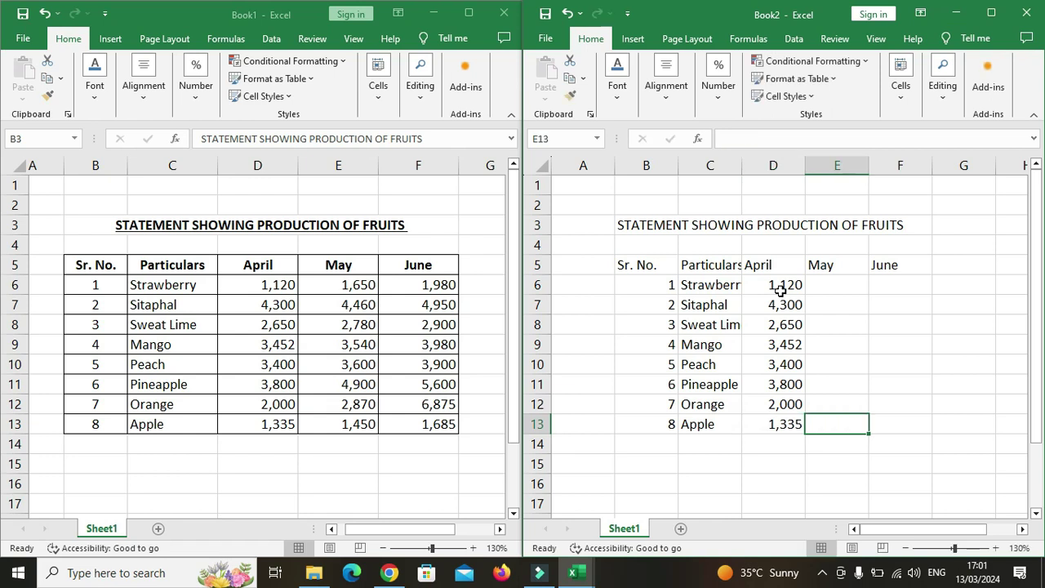
# - Enter May figures 1,650, 4,460 and 2,780 in E6:E8, correcting the mistyped 2,780
pyautogui.press('Up')
pyautogui.press('Up')
pyautogui.press('Up')
pyautogui.press('Up')
pyautogui.press('Up')
pyautogui.press('Up')
pyautogui.press('Up')
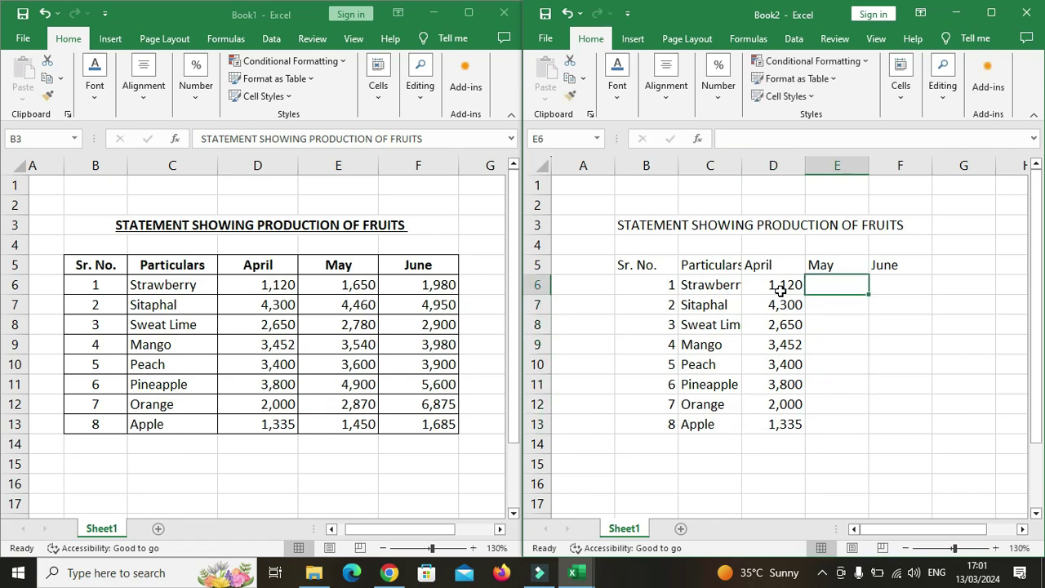
pyautogui.write('1,')
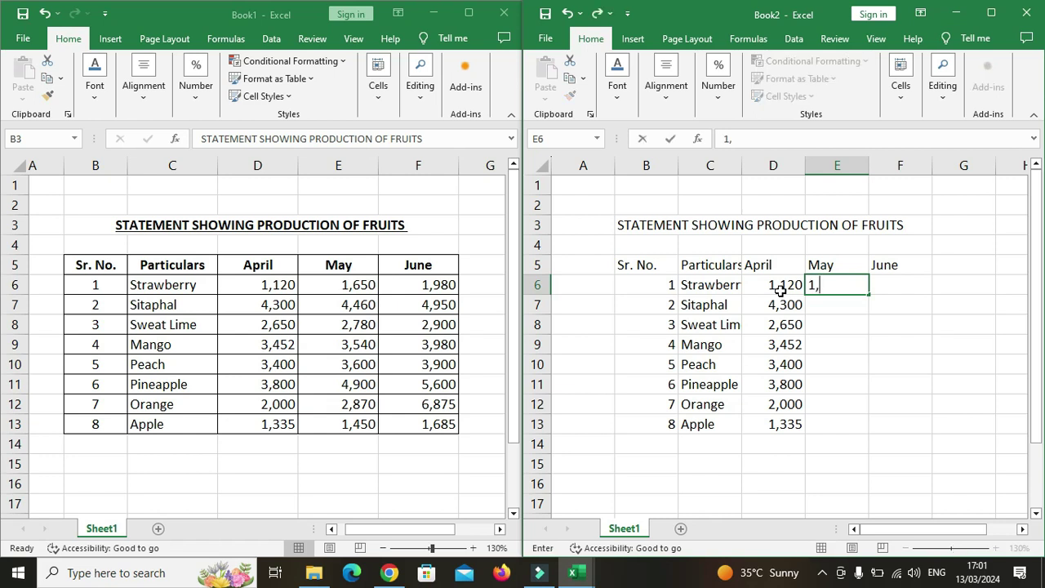
pyautogui.write('650')
pyautogui.press('Return')
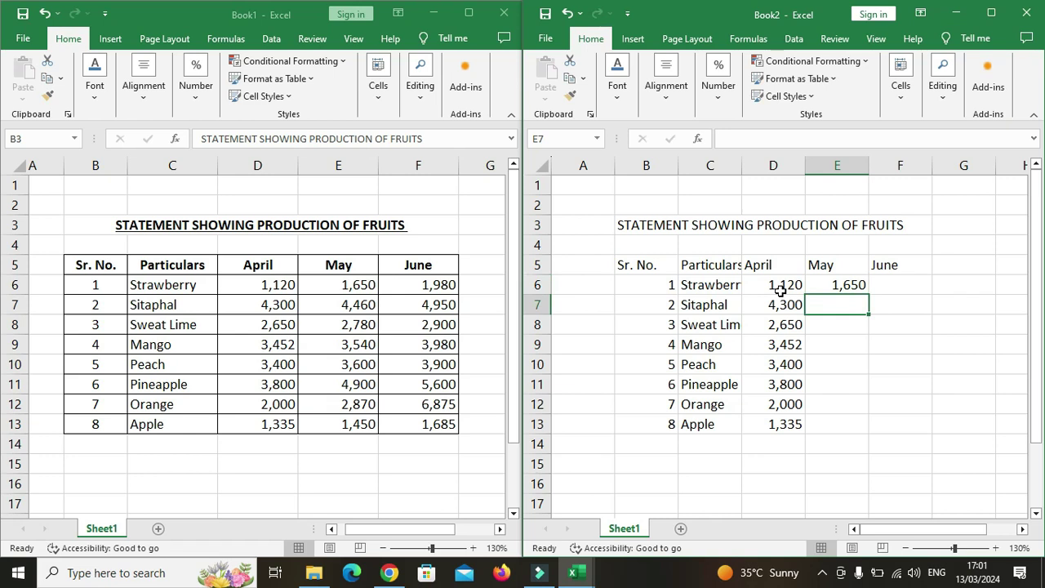
pyautogui.write('4,4')
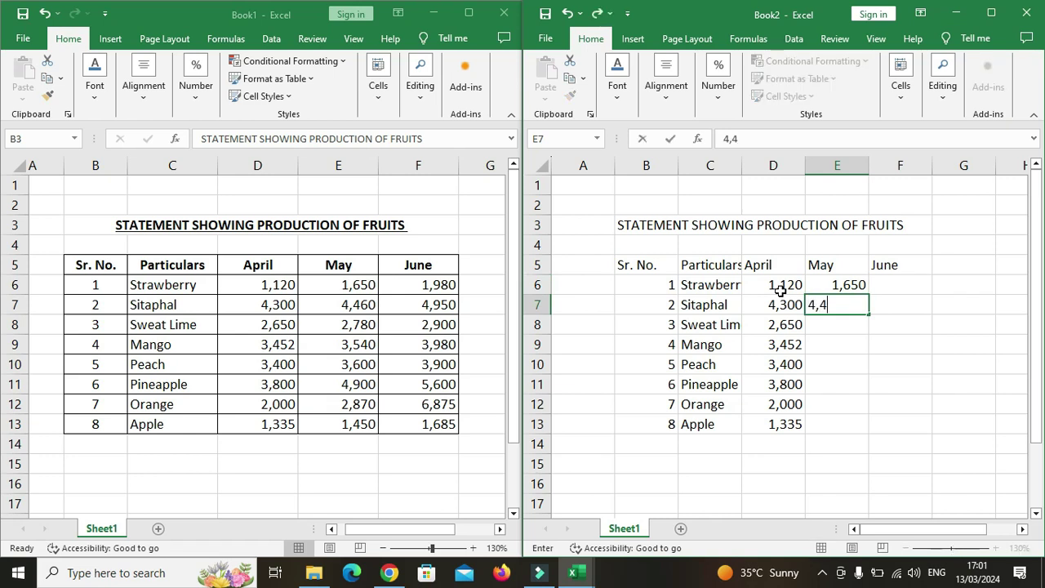
pyautogui.write('60')
pyautogui.press('Return')
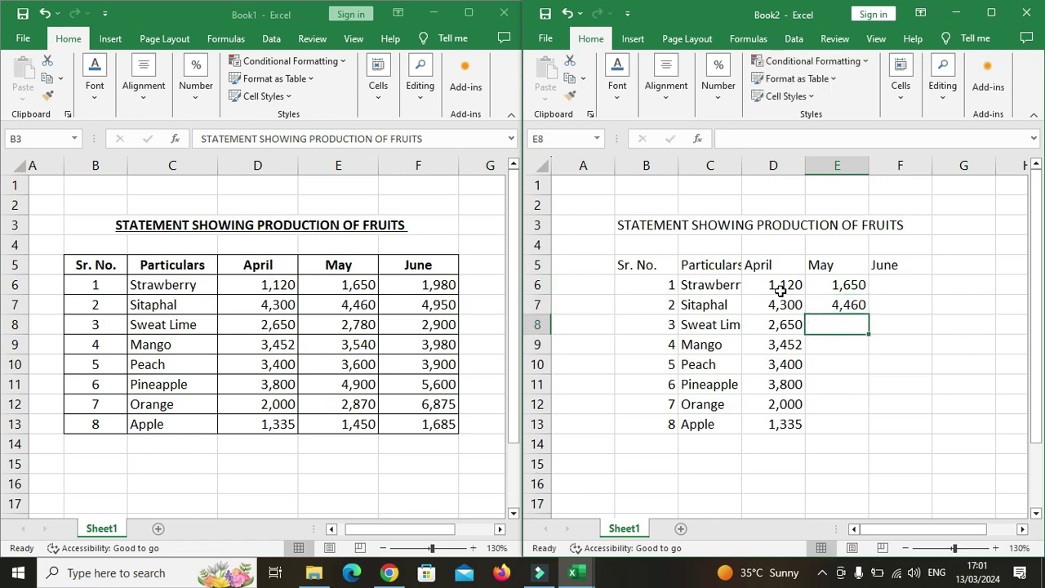
pyautogui.write('2,')
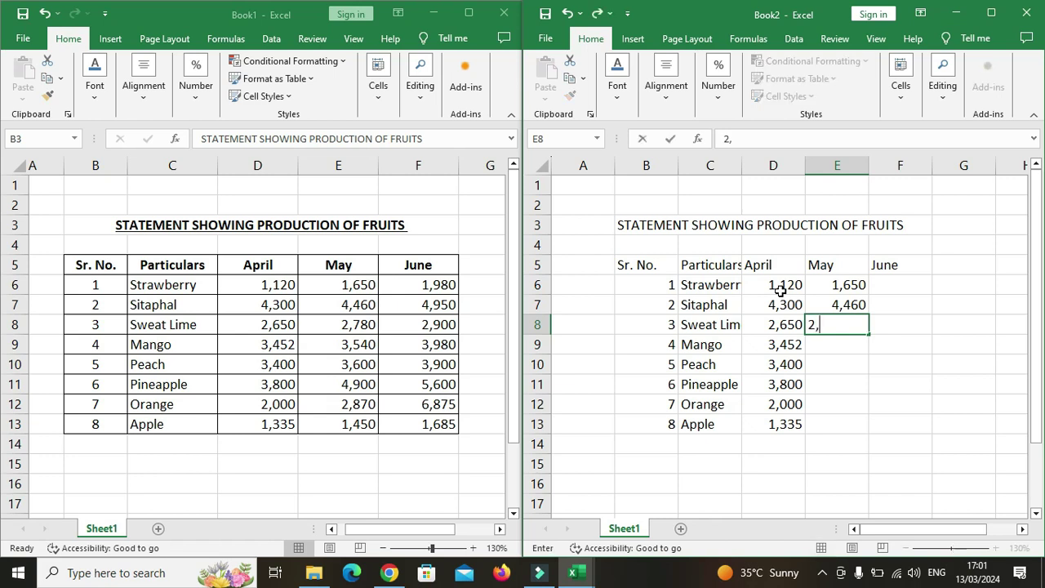
pyautogui.write('78-')
pyautogui.press('Return')
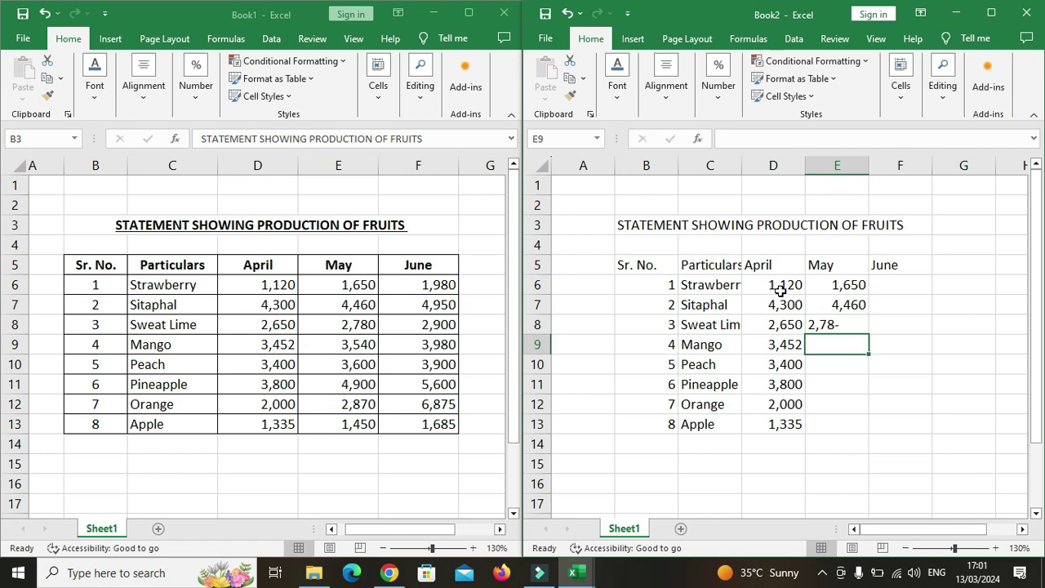
pyautogui.press('Up')
pyautogui.press('BackSpace')
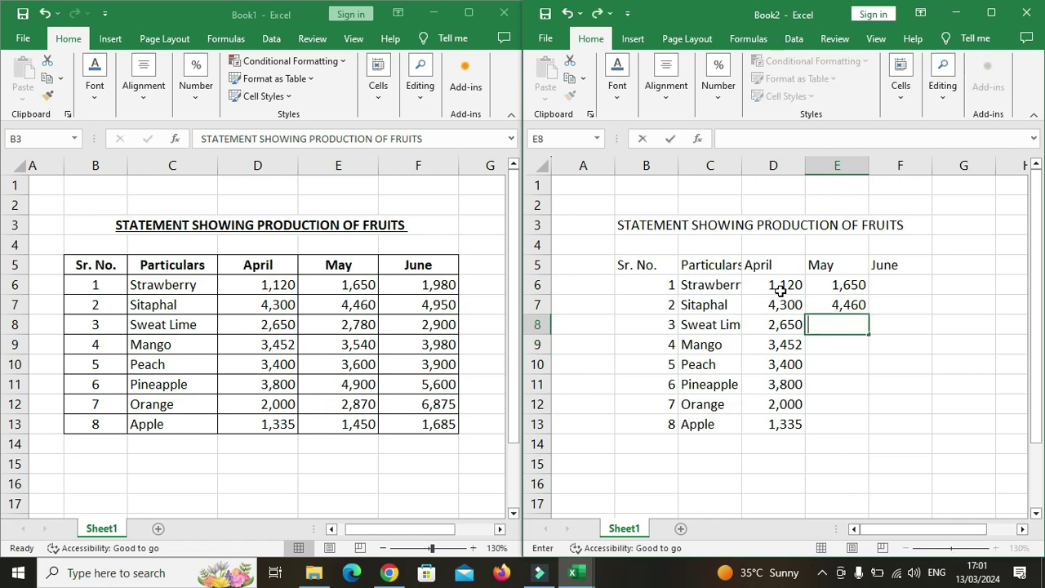
pyautogui.write('2,')
pyautogui.write('780')
pyautogui.press('Return')
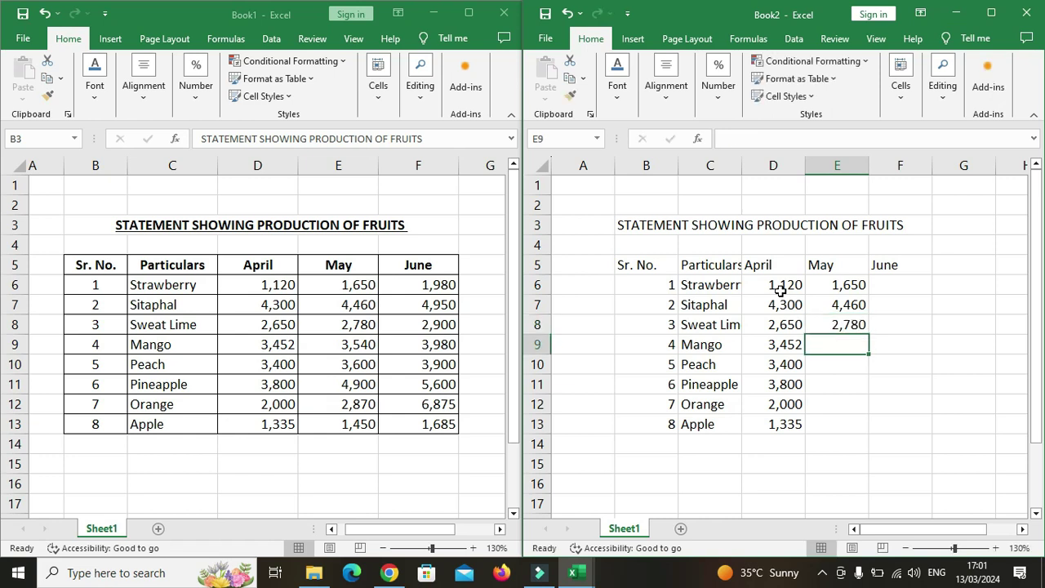
# - Enter May figures 3,540, 3,600, 4,900, 2,870 and 1,450 in E9:E13
pyautogui.write('3,540')
pyautogui.press('Return')
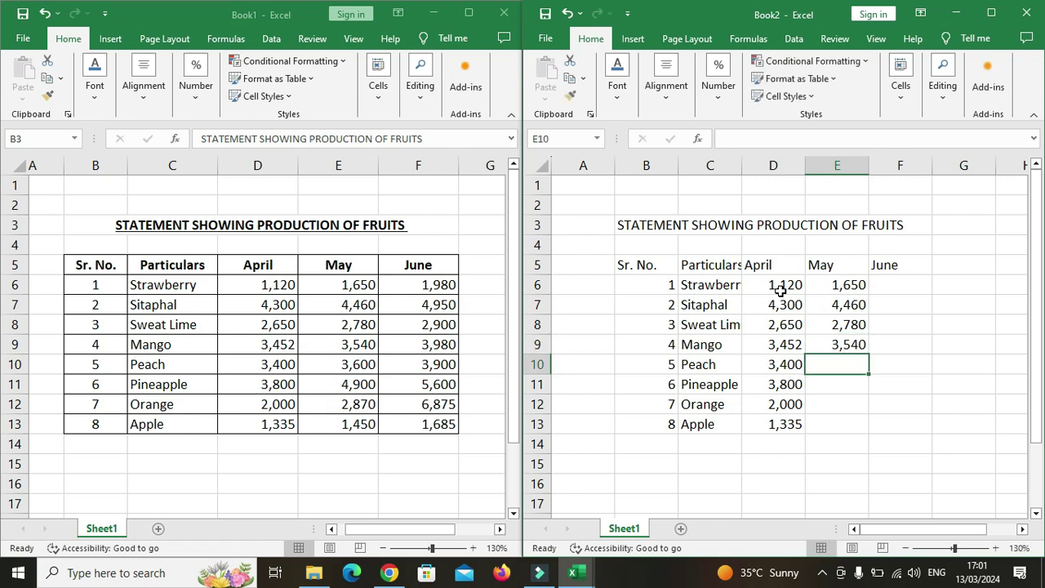
pyautogui.write('3,600')
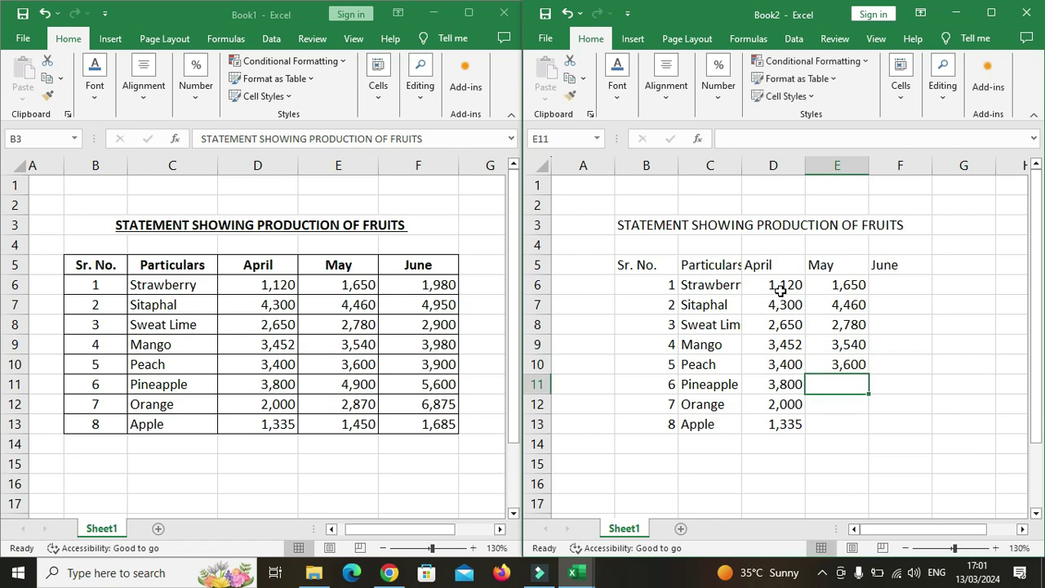
pyautogui.write('4,900')
pyautogui.press('Return')
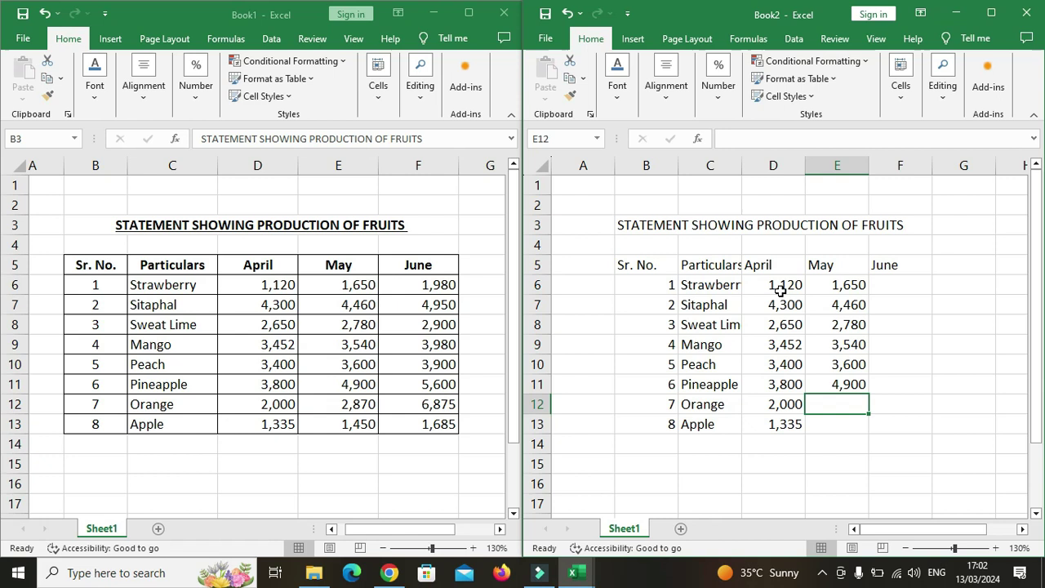
pyautogui.write('2,870')
pyautogui.press('Return')
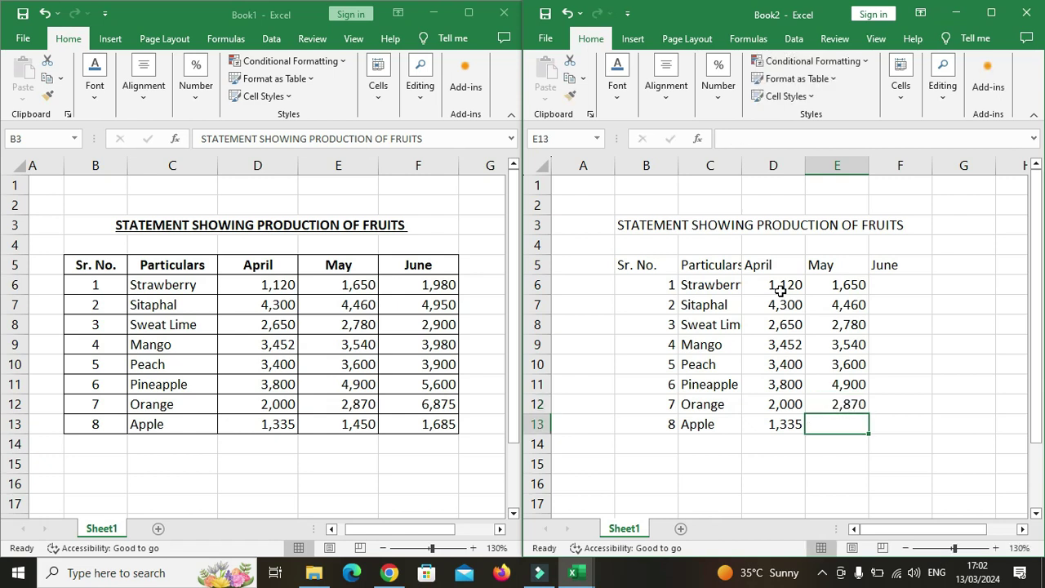
pyautogui.write('1,4')
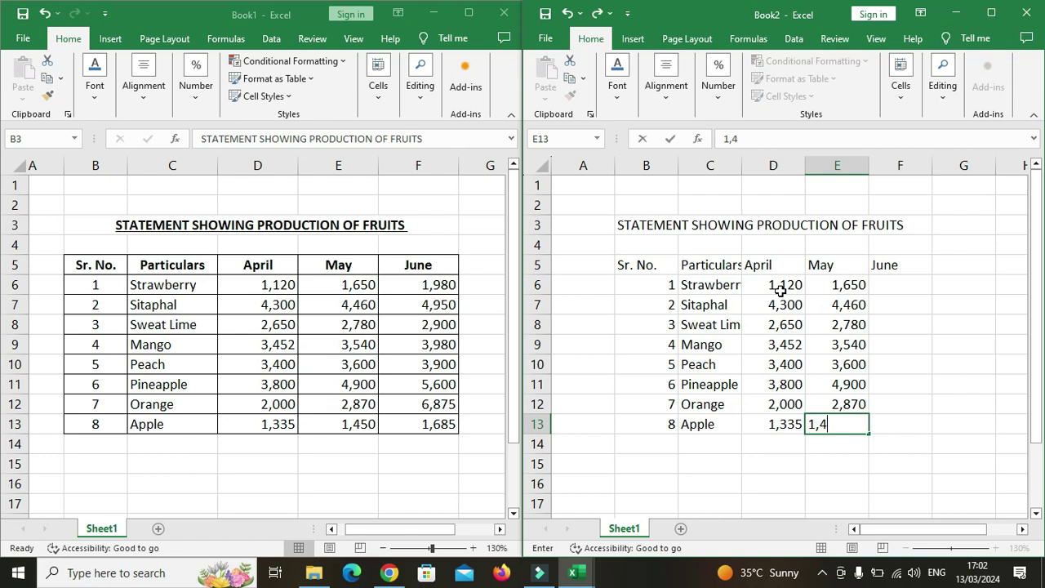
pyautogui.write('50')
pyautogui.press('Tab')
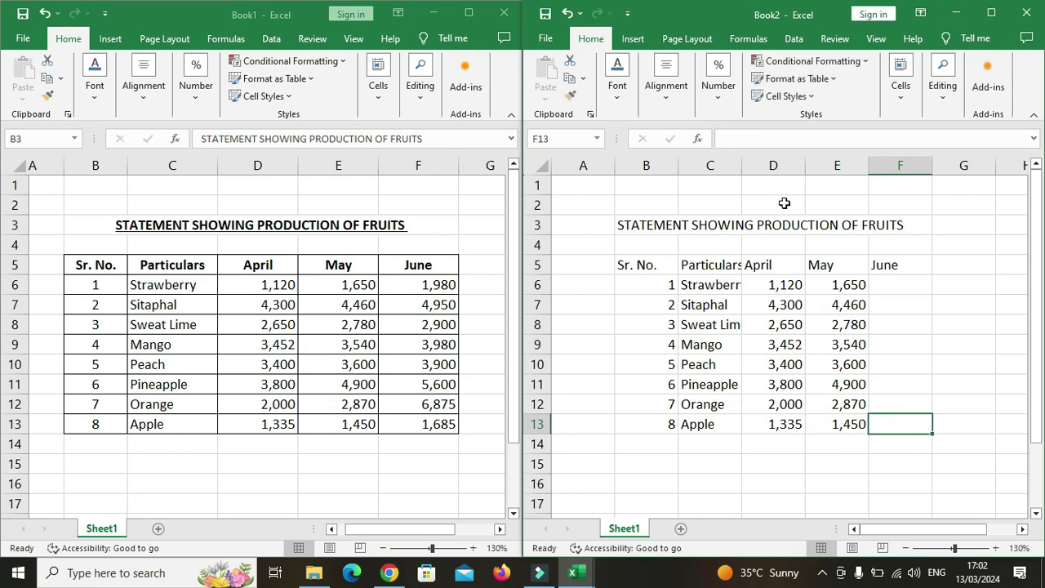
# - Enter June figures 1,980, 4,950 and 2,900 in F6:F8
pyautogui.click(904, 287)
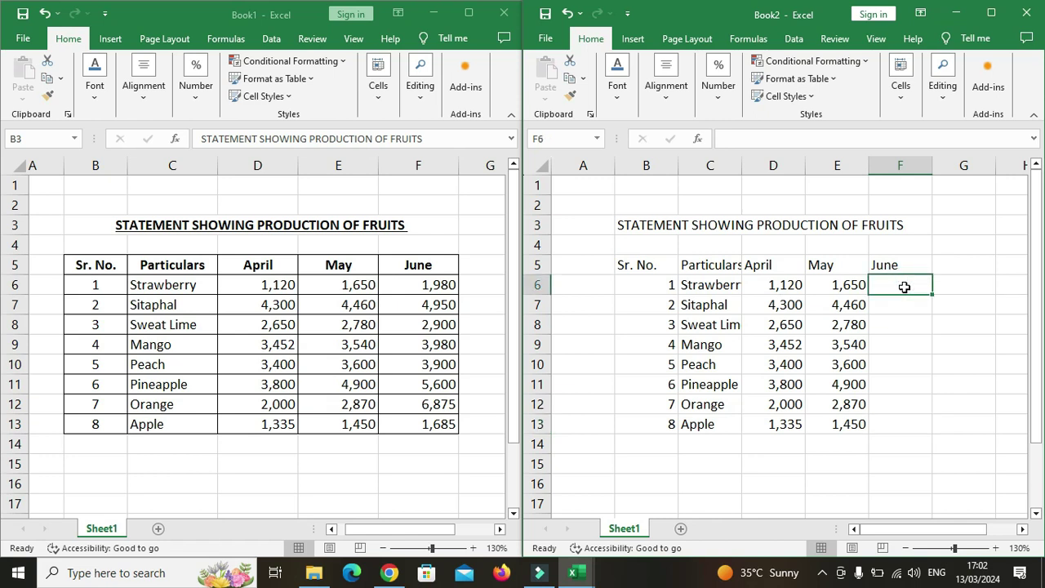
pyautogui.write('1,980')
pyautogui.press('Return')
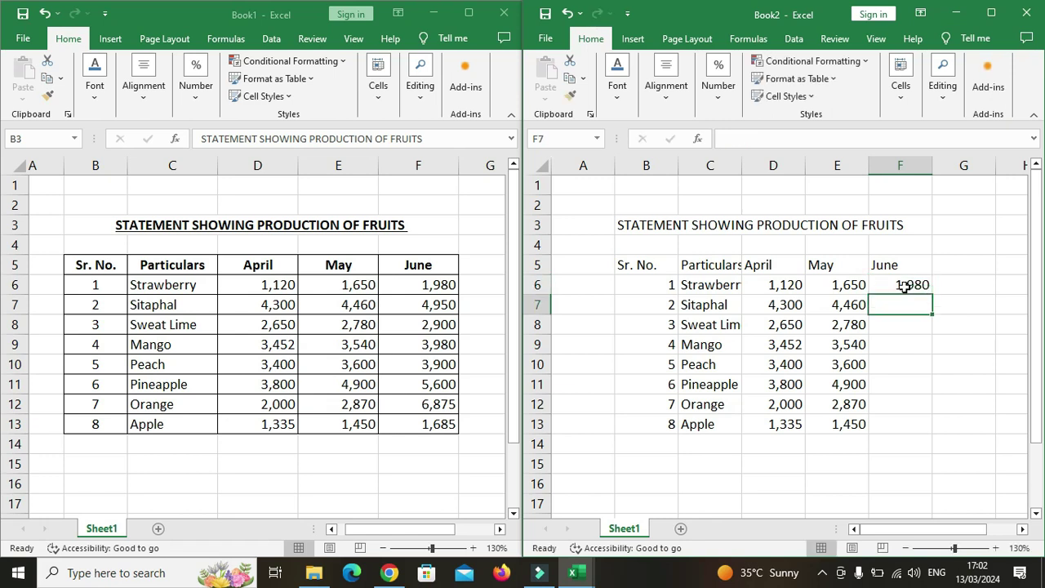
pyautogui.write('4,')
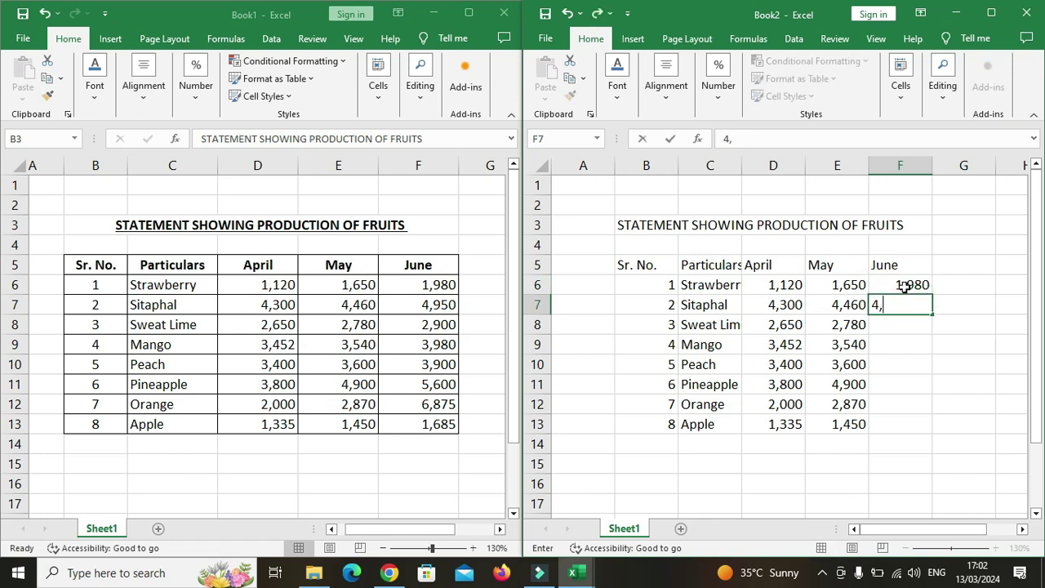
pyautogui.write('9')
pyautogui.write('50')
pyautogui.press('Return')
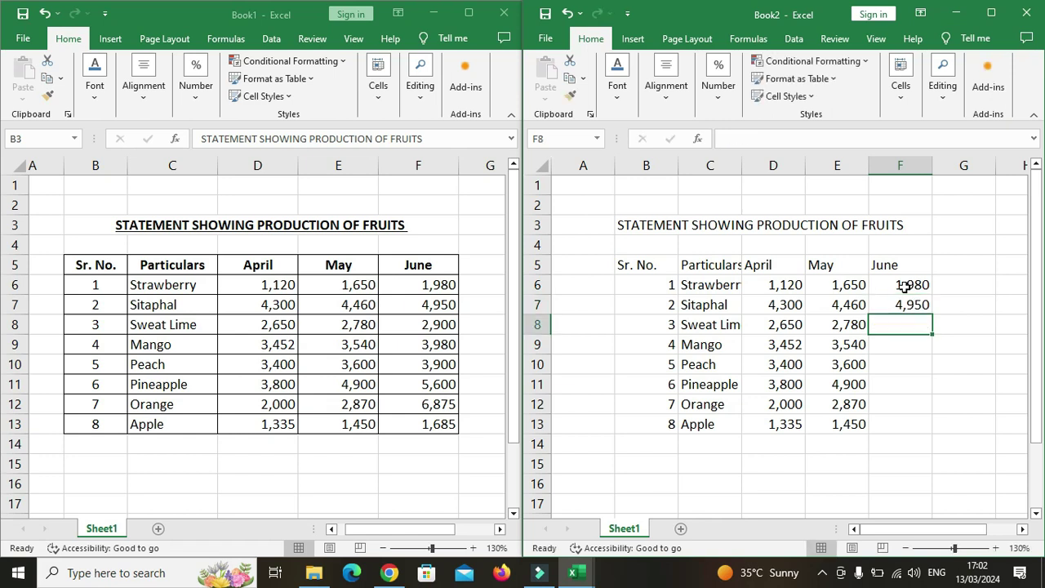
pyautogui.write('2,900')
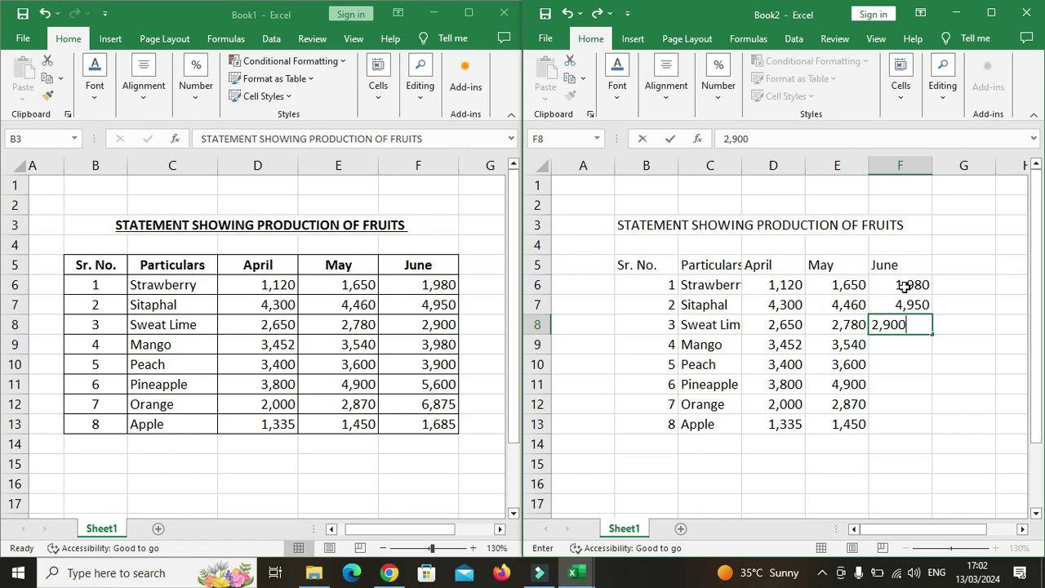
pyautogui.press('Return')
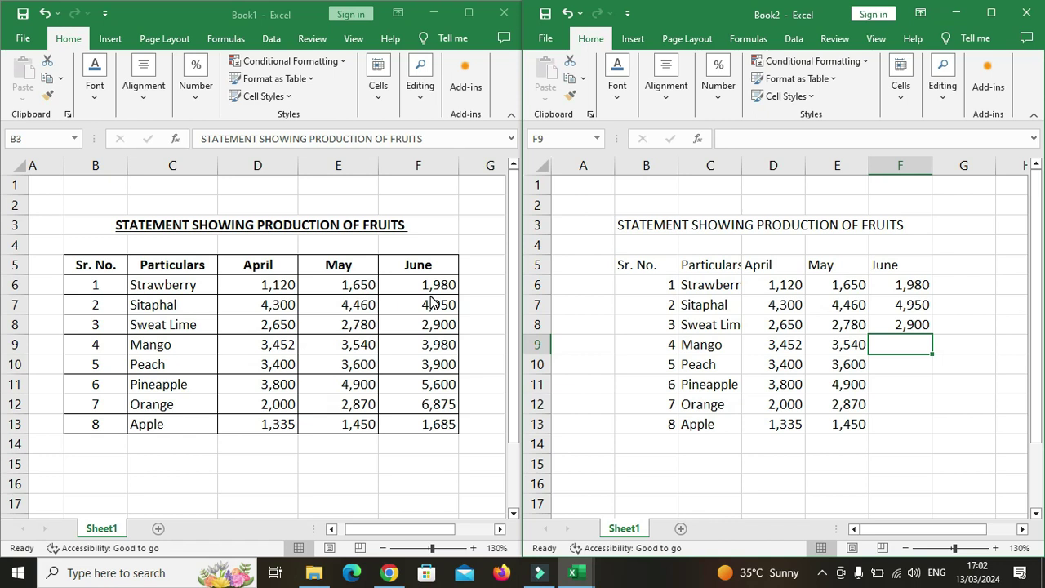
# - Enter June figures 3,980, 3,900, 5,600, 6,875 and 1,685 in F9:F13
pyautogui.click(899, 344)
pyautogui.write('3,')
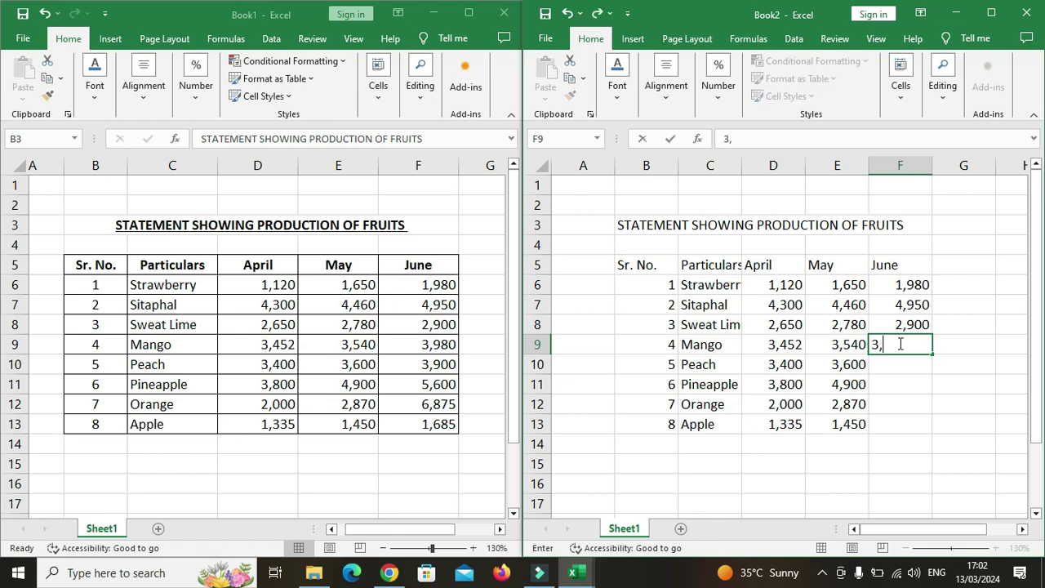
pyautogui.write('980')
pyautogui.press('Return')
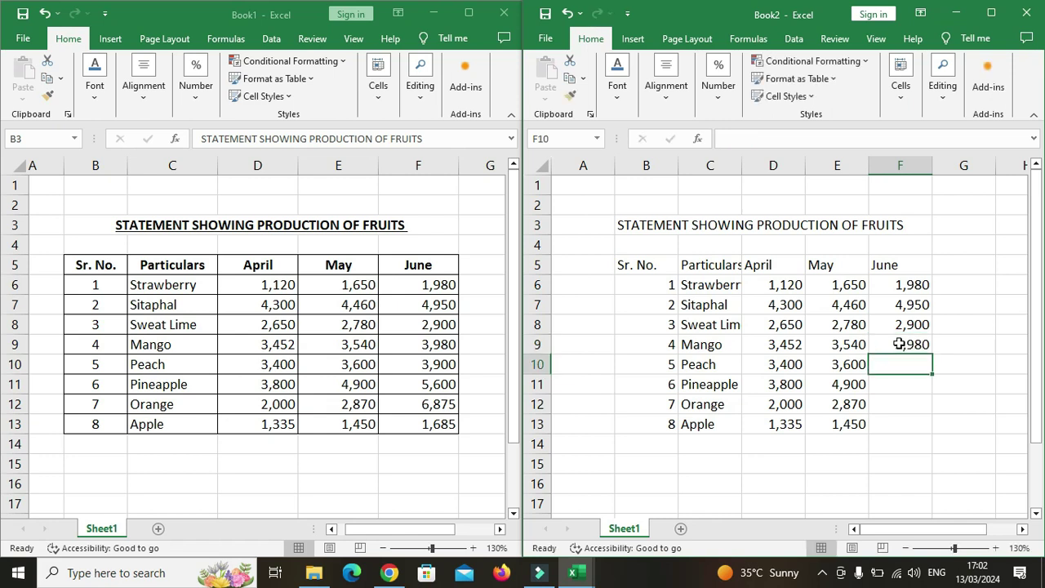
pyautogui.write('3,')
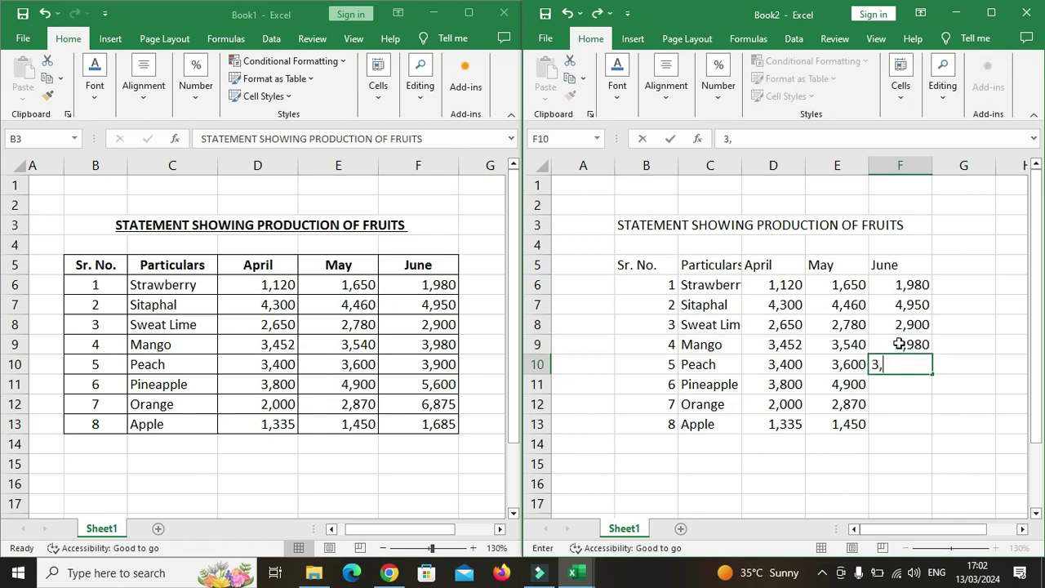
pyautogui.write('900')
pyautogui.press('Return')
pyautogui.write('5')
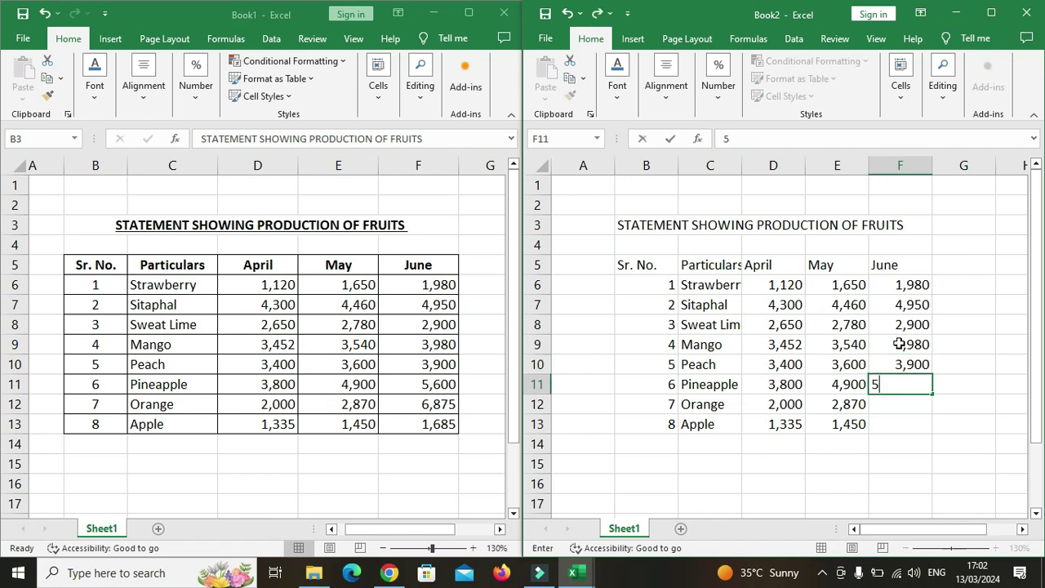
pyautogui.write(',600')
pyautogui.press('Return')
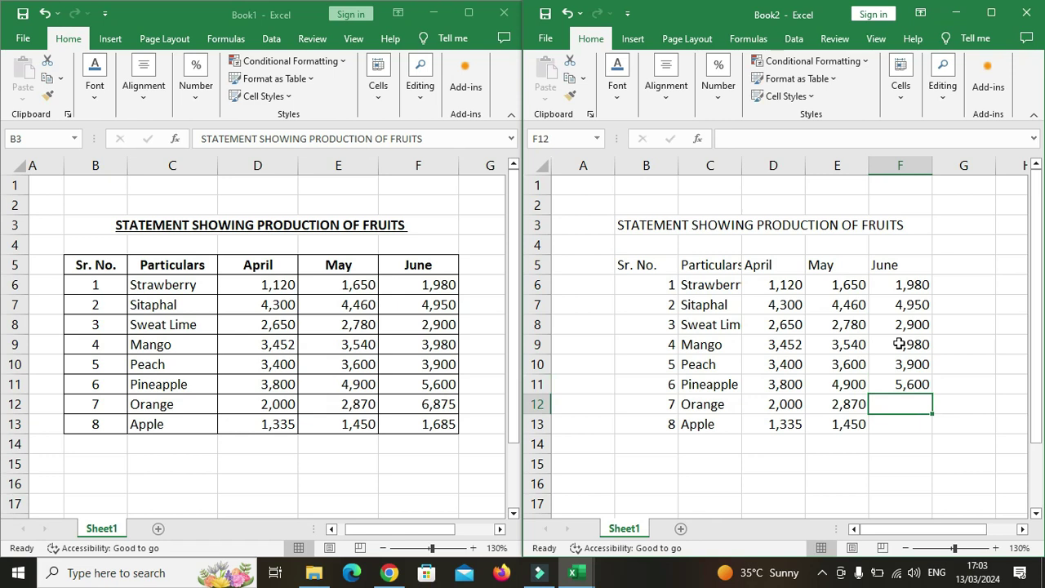
pyautogui.write('6,875')
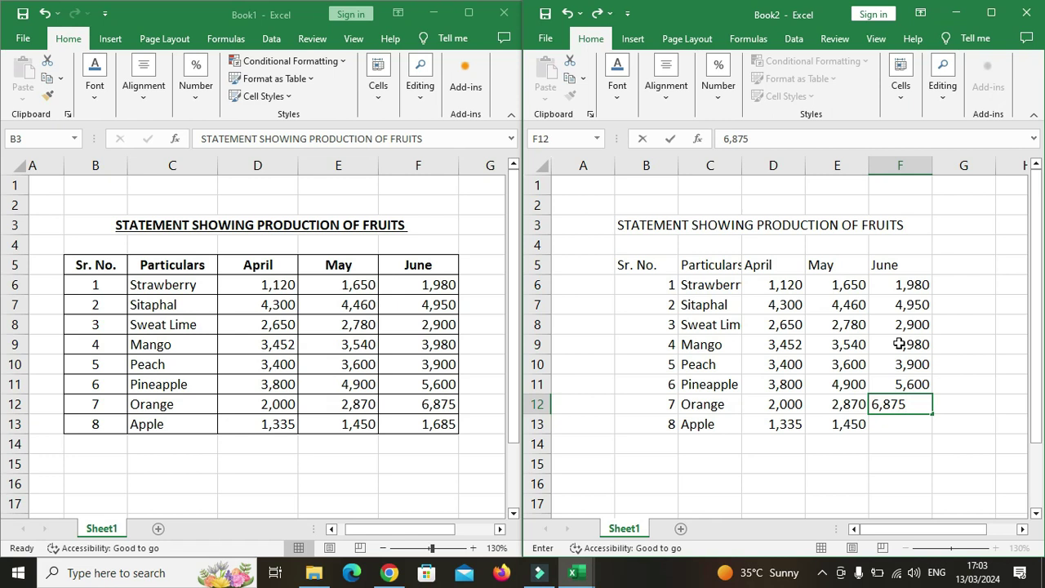
pyautogui.press('Return')
pyautogui.write('1,685')
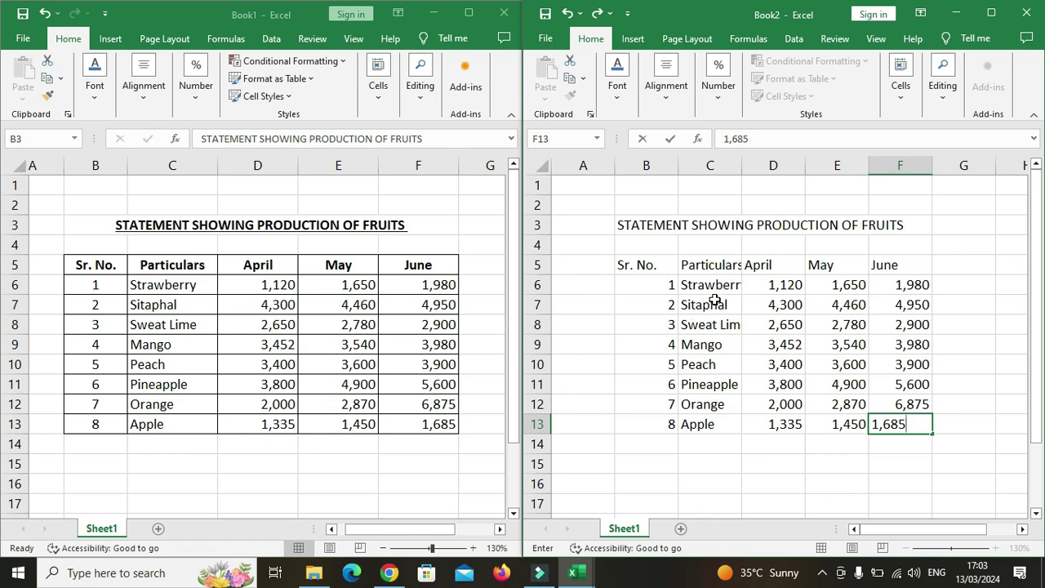
# - Widen column C to fit the fruit names and set columns D:F to 10.57 each
pyautogui.click(730, 168)
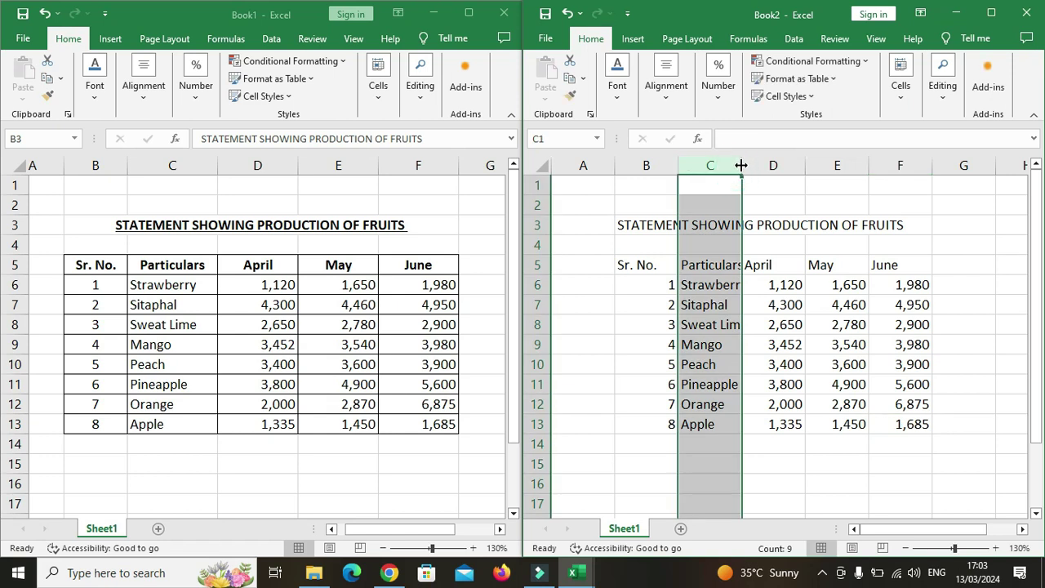
pyautogui.moveTo(742, 165); pyautogui.dragTo(765, 165)
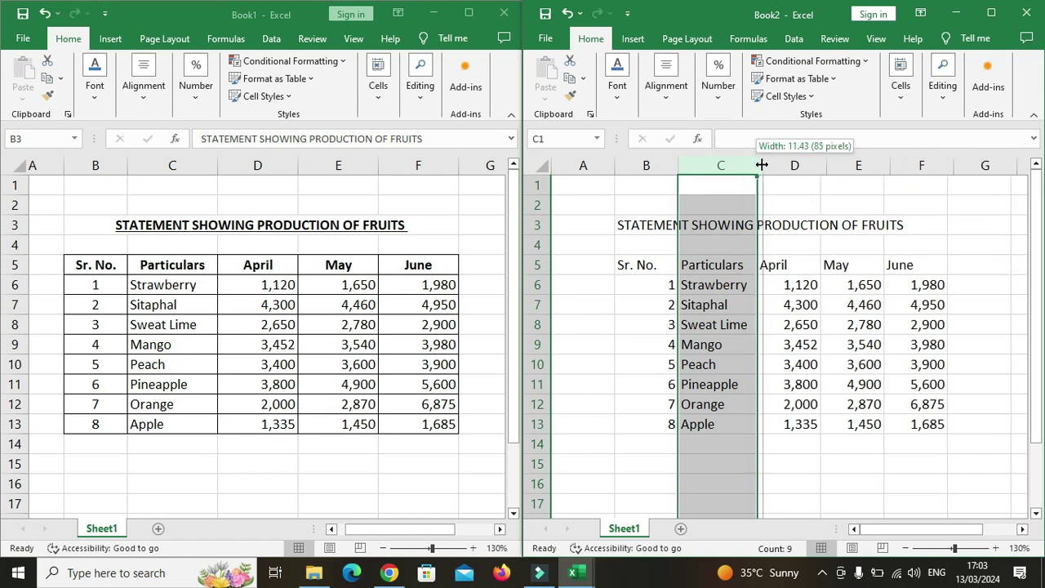
pyautogui.moveTo(765, 165); pyautogui.dragTo(770, 165)
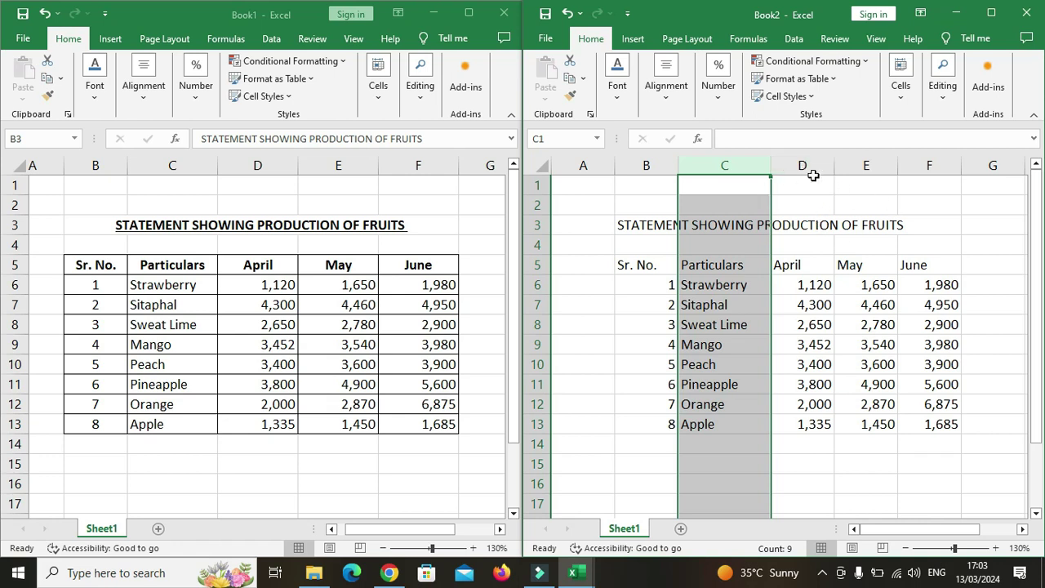
pyautogui.moveTo(802, 165); pyautogui.dragTo(917, 167)
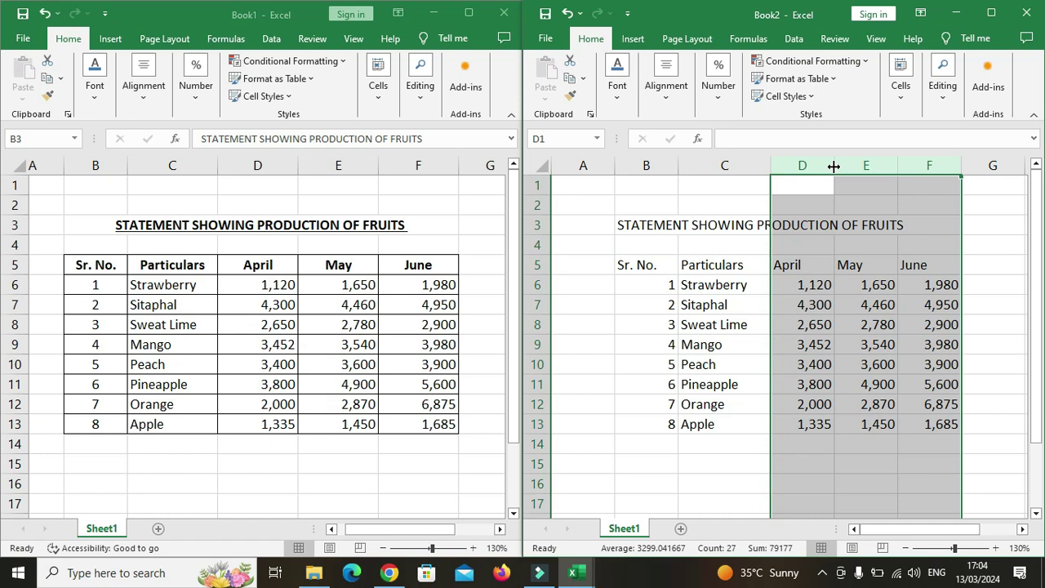
pyautogui.moveTo(833, 166); pyautogui.dragTo(850, 167)
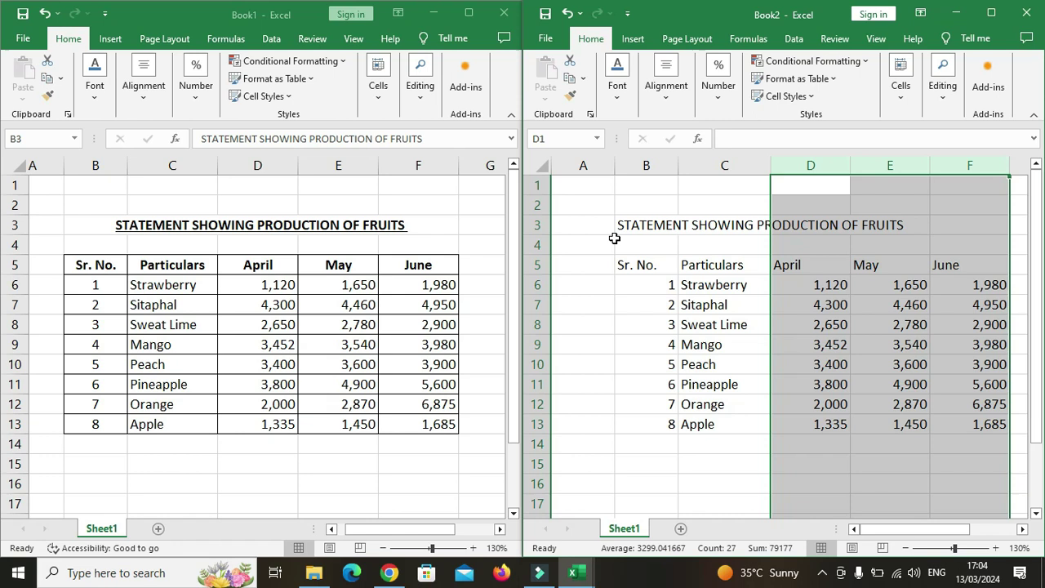
# - Make the B3 title bold and underlined, then select B3 across to F3
pyautogui.click(576, 235)
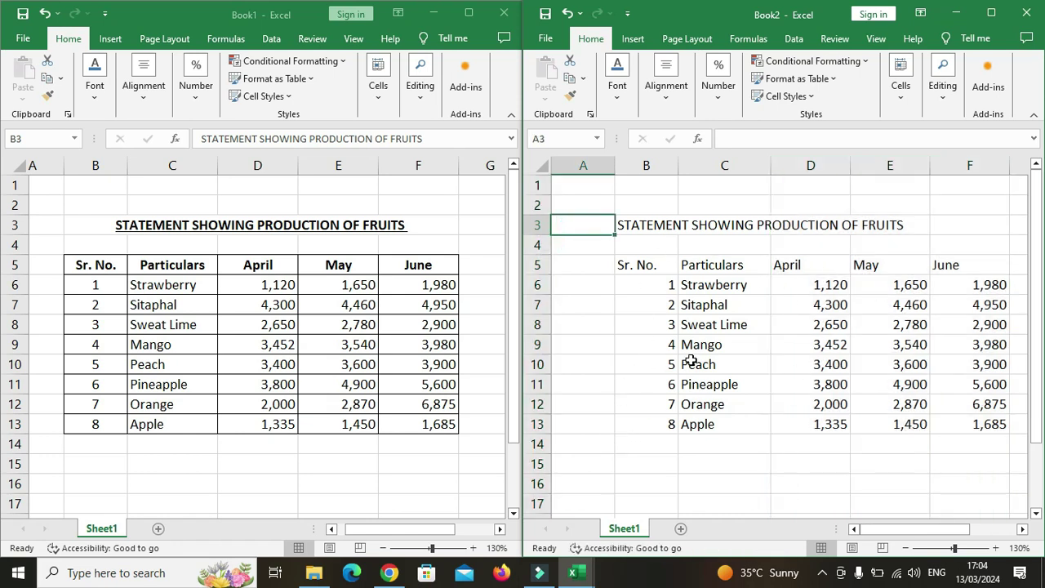
pyautogui.click(642, 203)
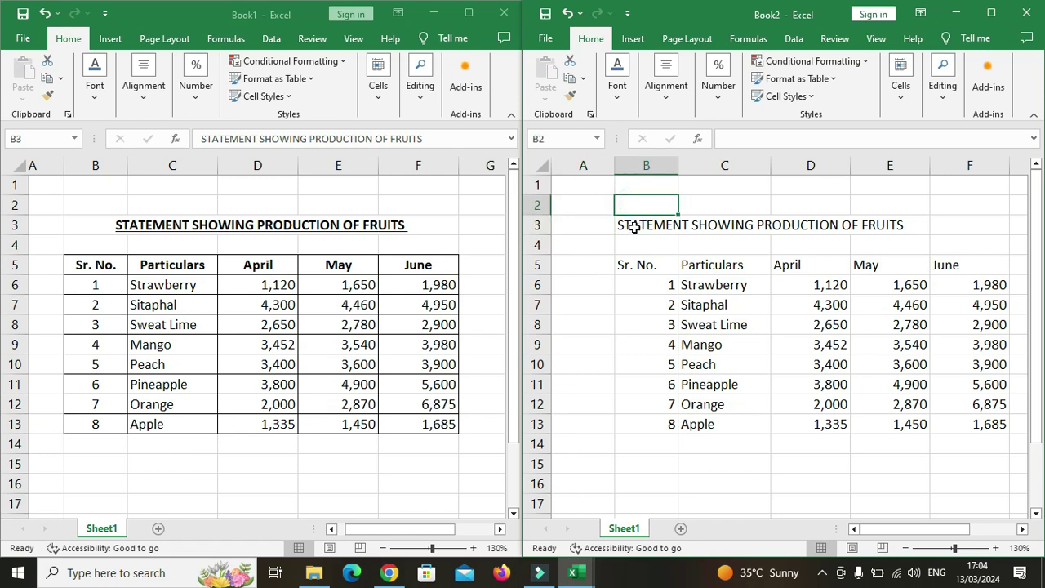
pyautogui.click(623, 228)
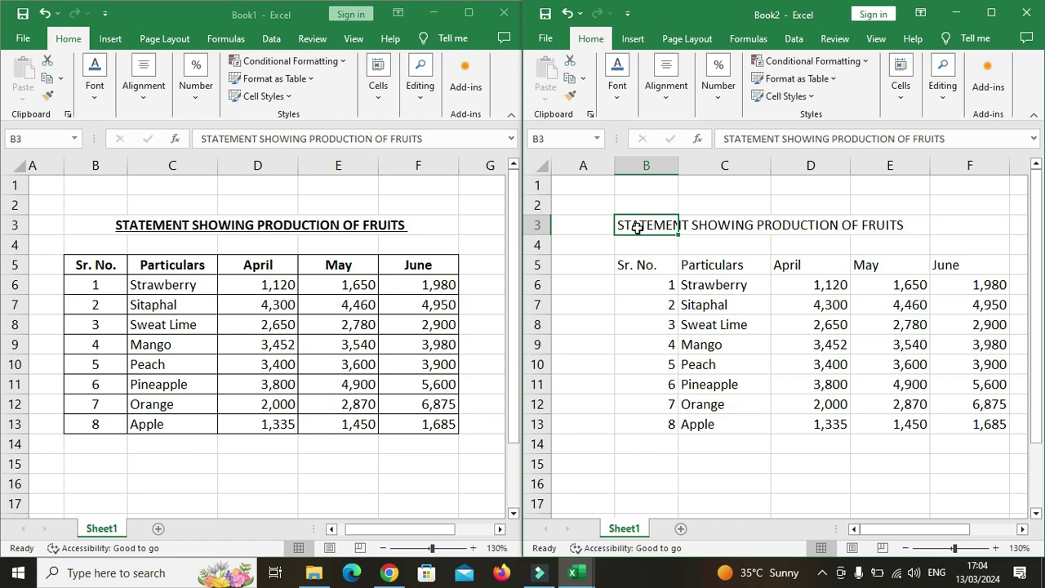
pyautogui.click(618, 98)
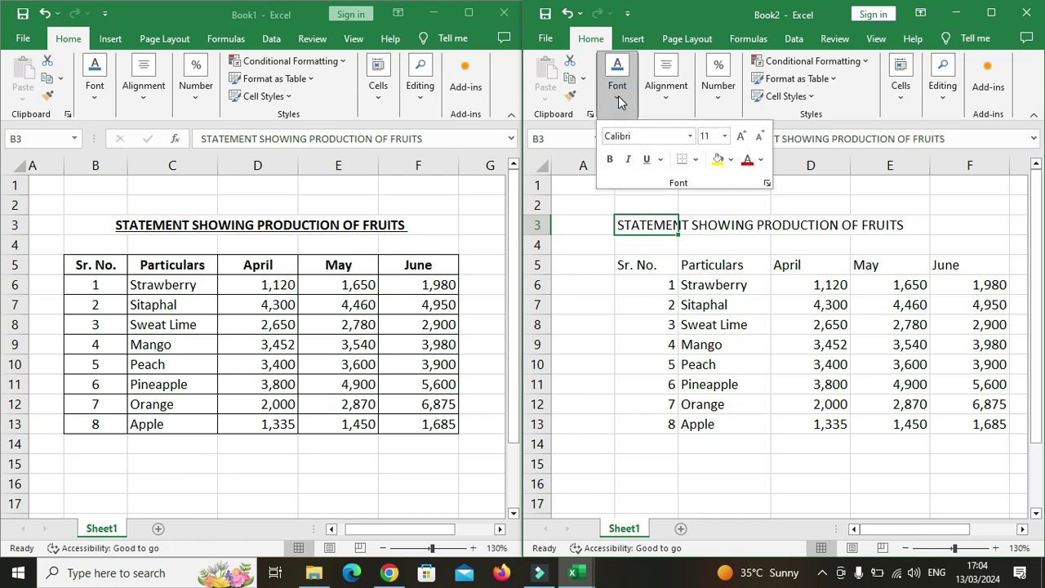
pyautogui.click(608, 159)
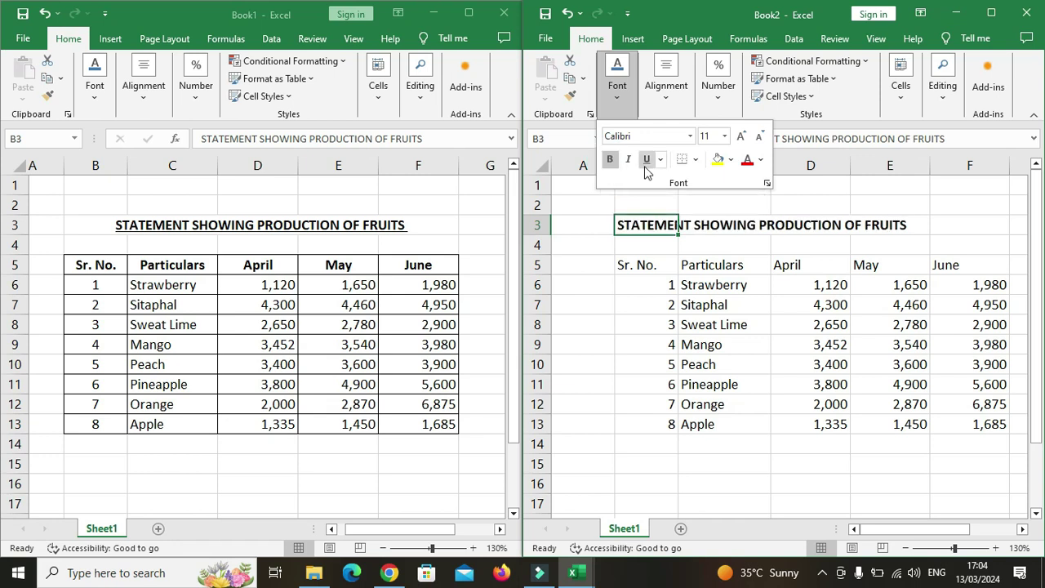
pyautogui.click(644, 160)
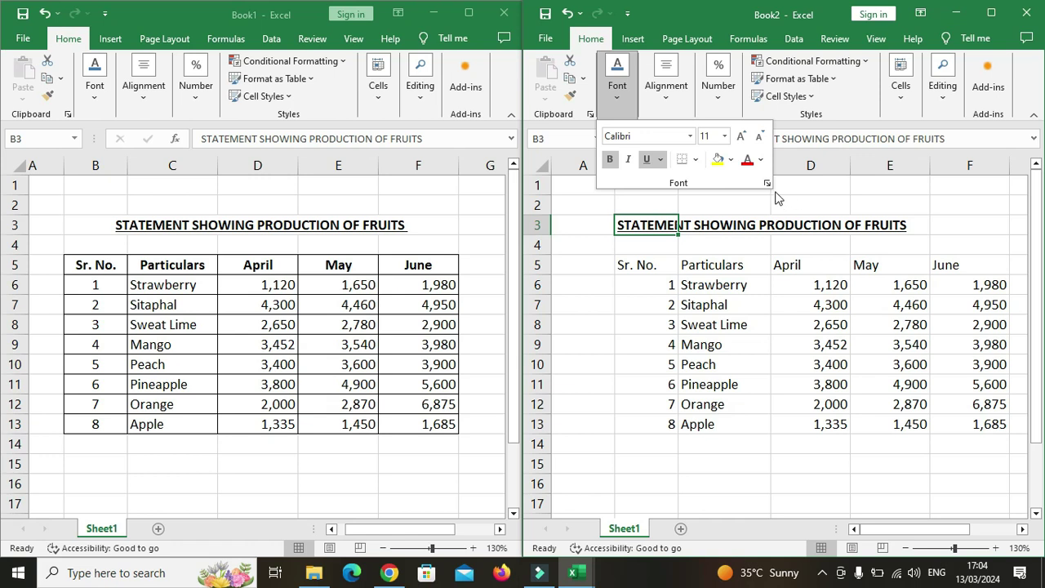
pyautogui.click(617, 113)
pyautogui.moveTo(620, 224); pyautogui.dragTo(932, 222)
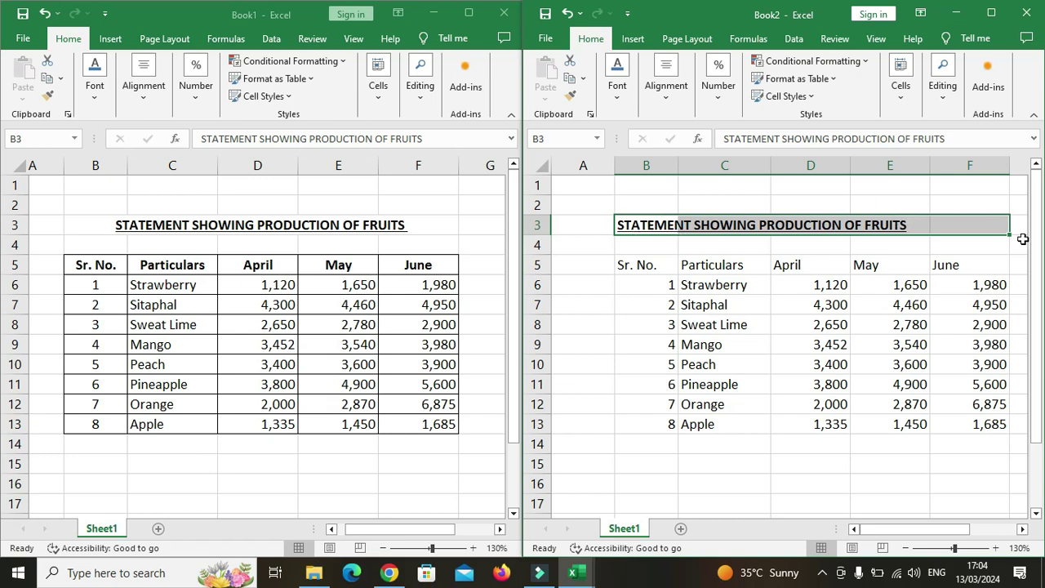
# - Apply Merge & Center to the title across B3:F3
pyautogui.click(667, 100)
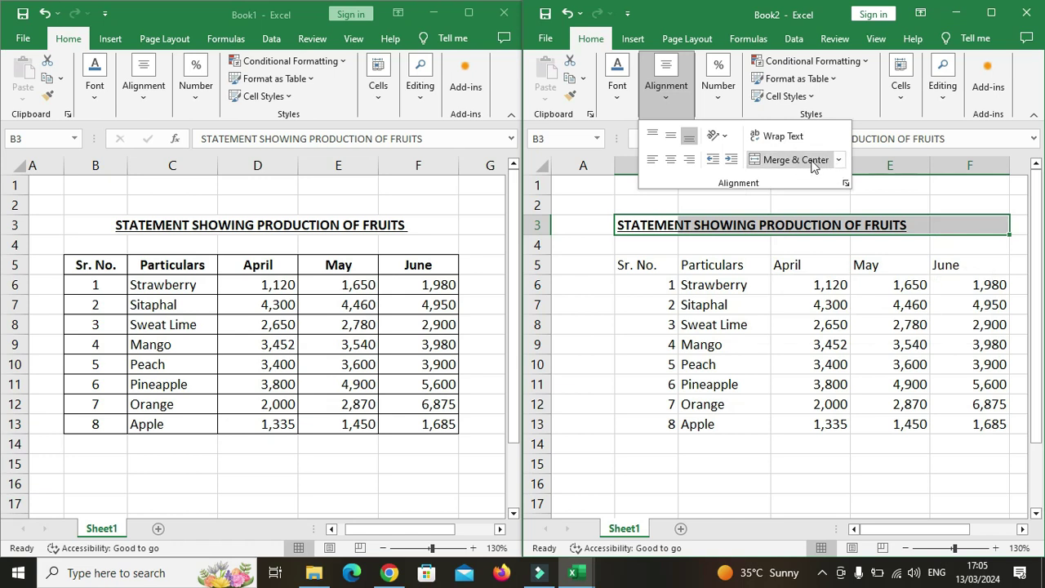
pyautogui.click(841, 161)
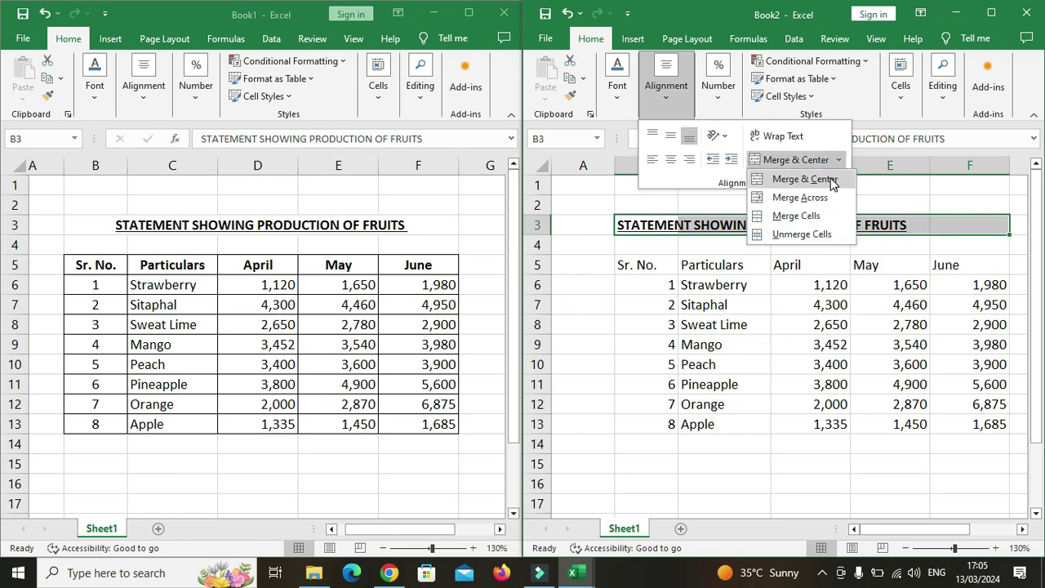
pyautogui.click(833, 179)
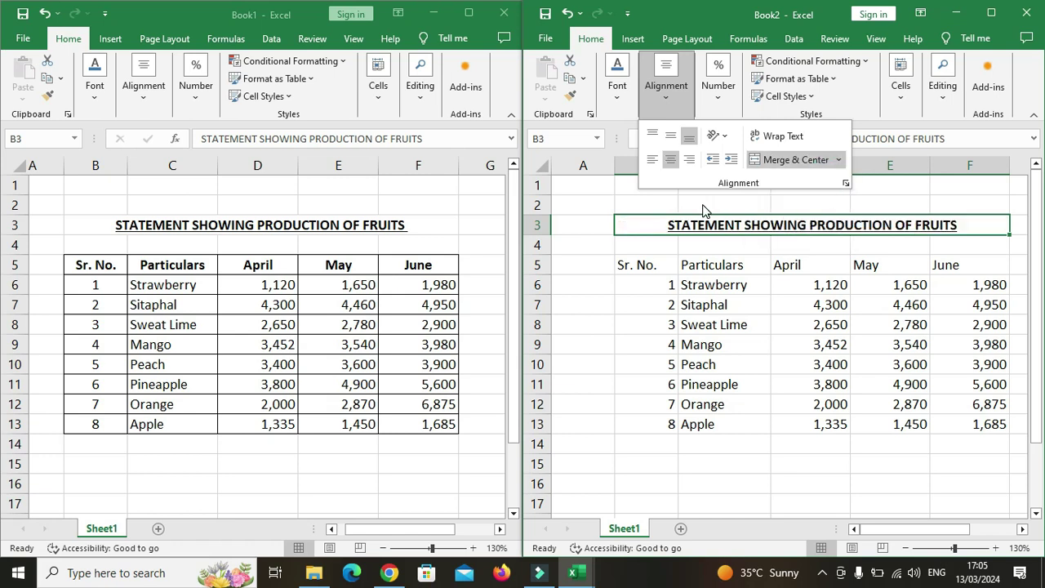
pyautogui.click(666, 103)
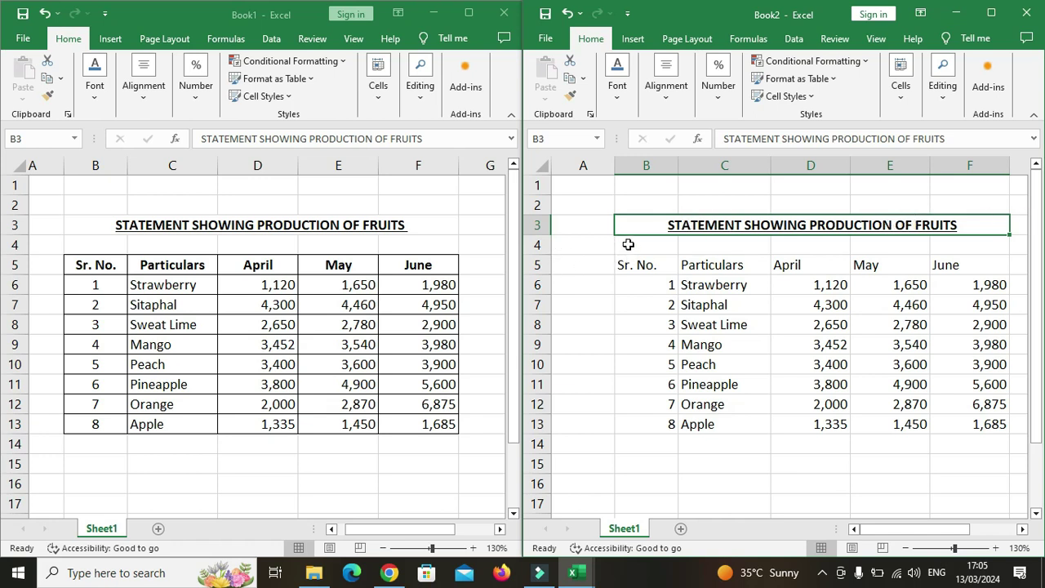
# - Make the B5:F5 headings, Sr. No. through June, bold and centred
pyautogui.click(646, 323)
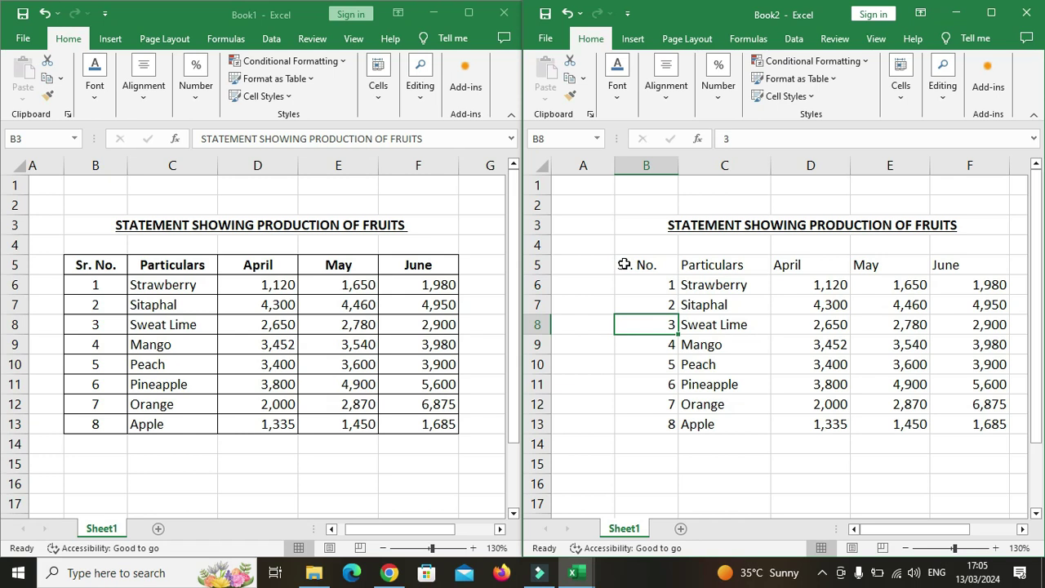
pyautogui.moveTo(624, 264); pyautogui.dragTo(798, 263)
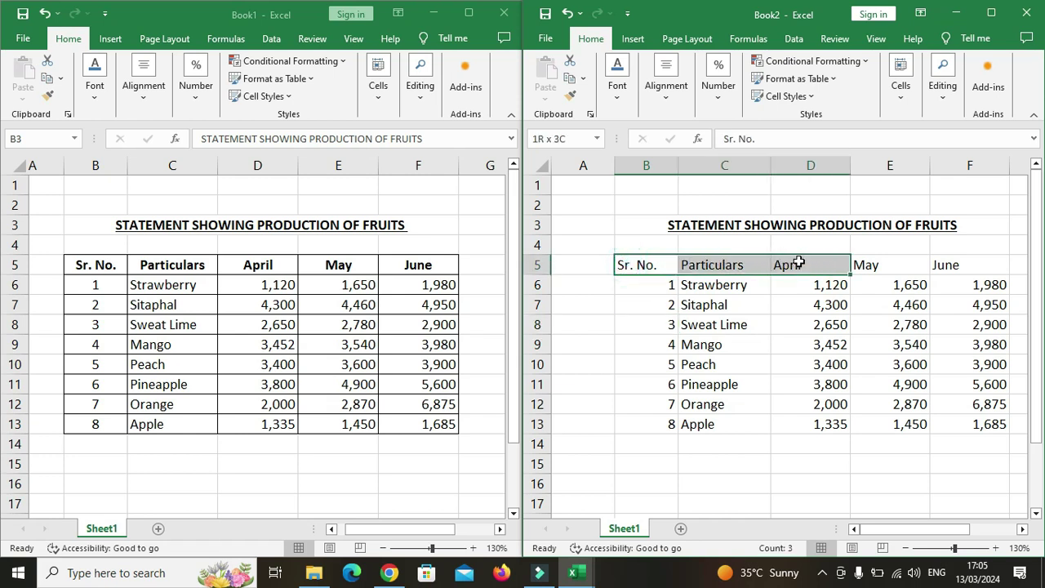
pyautogui.moveTo(799, 262); pyautogui.dragTo(967, 264)
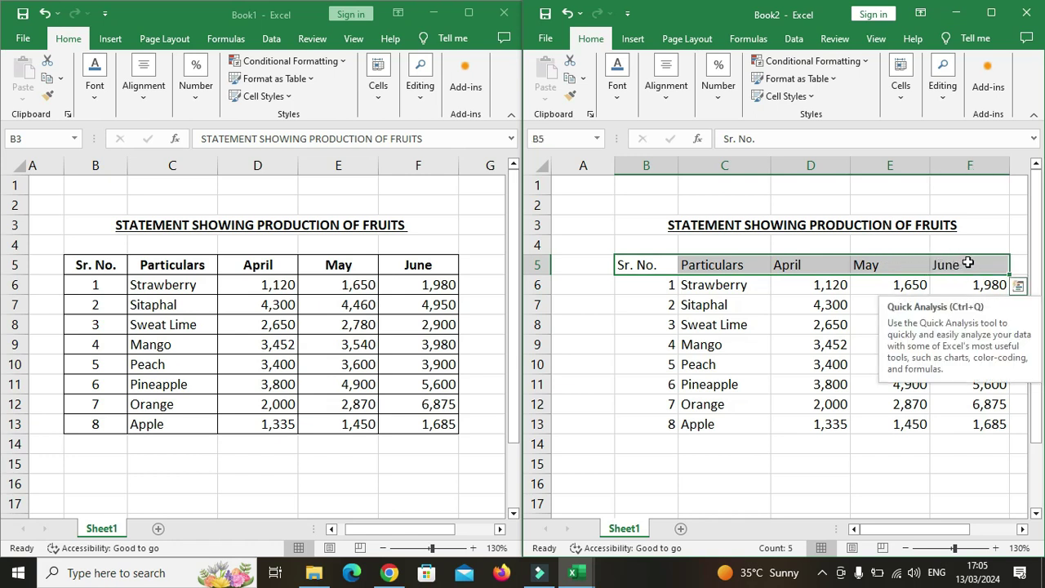
pyautogui.click(617, 99)
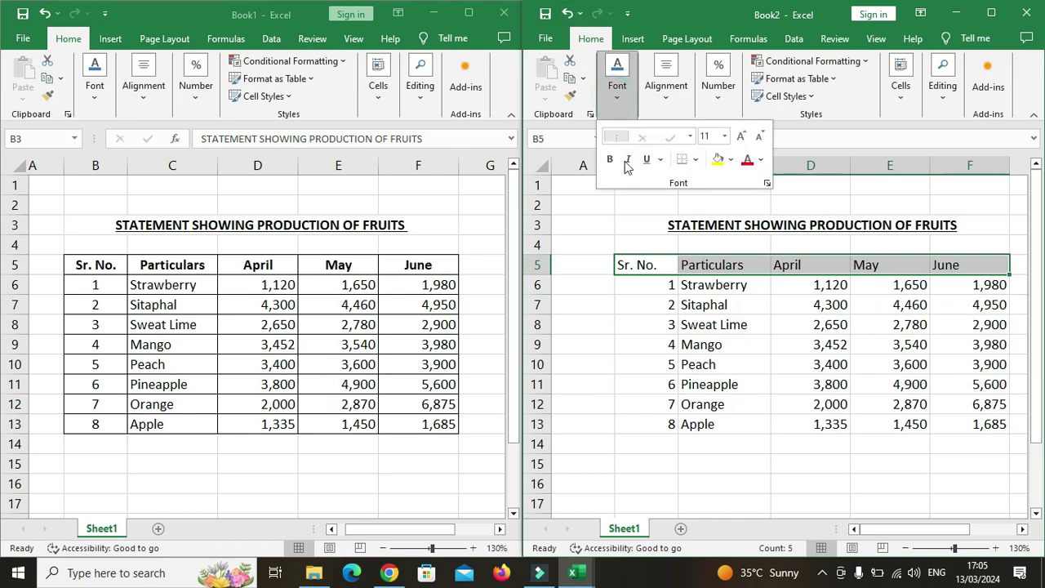
pyautogui.click(609, 160)
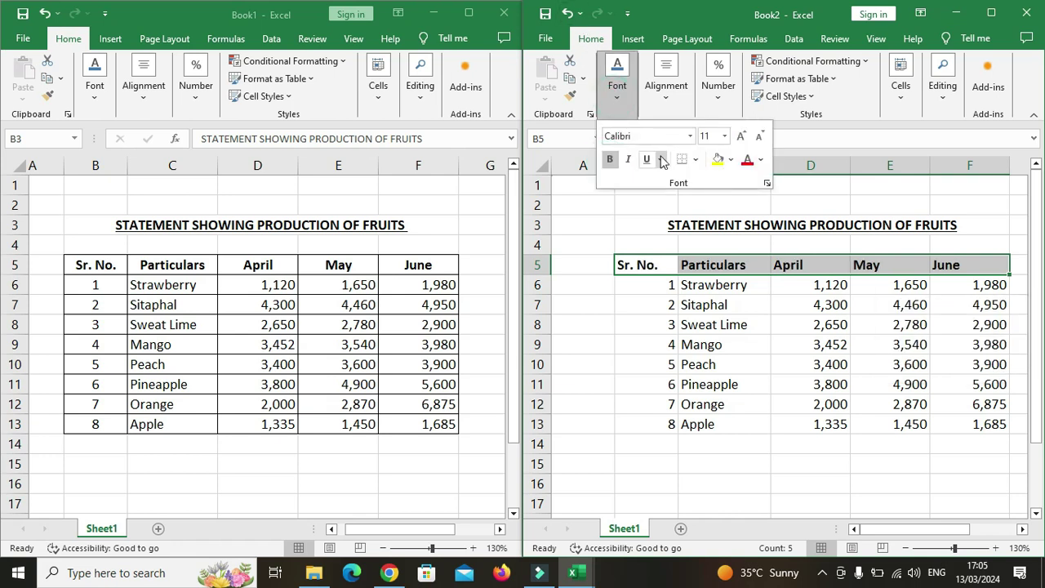
pyautogui.click(618, 100)
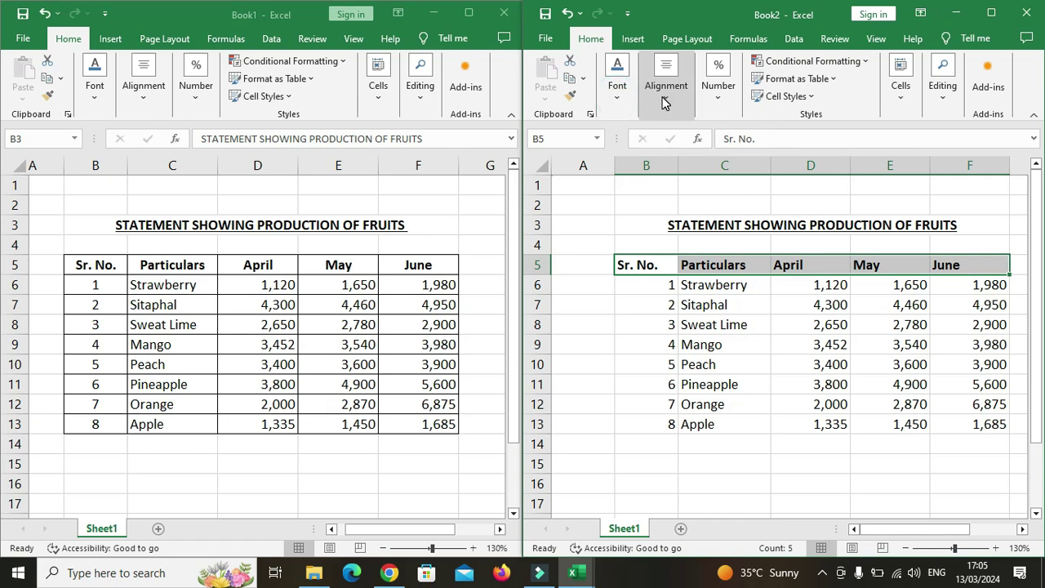
pyautogui.click(666, 103)
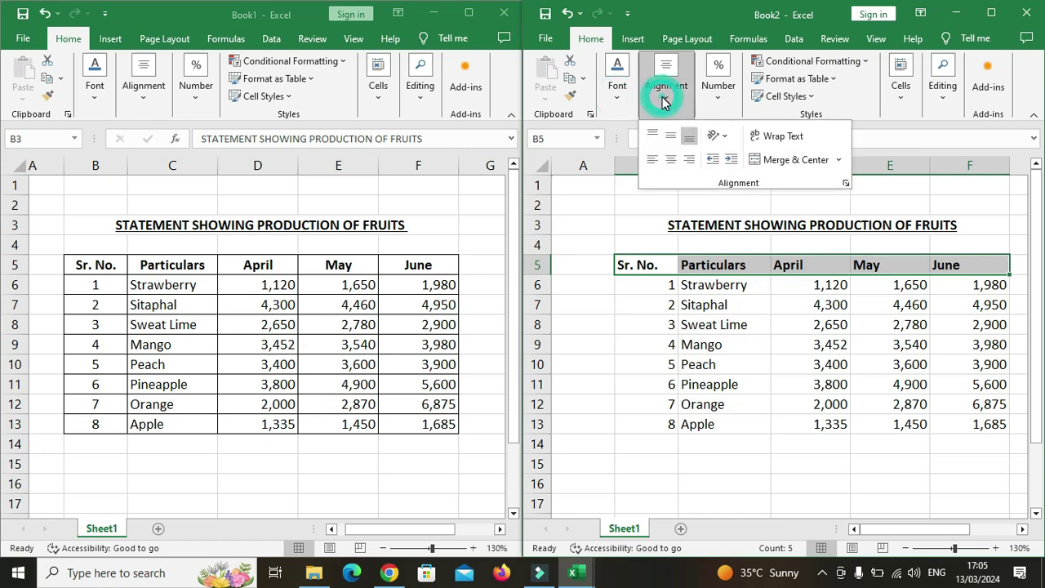
pyautogui.click(670, 161)
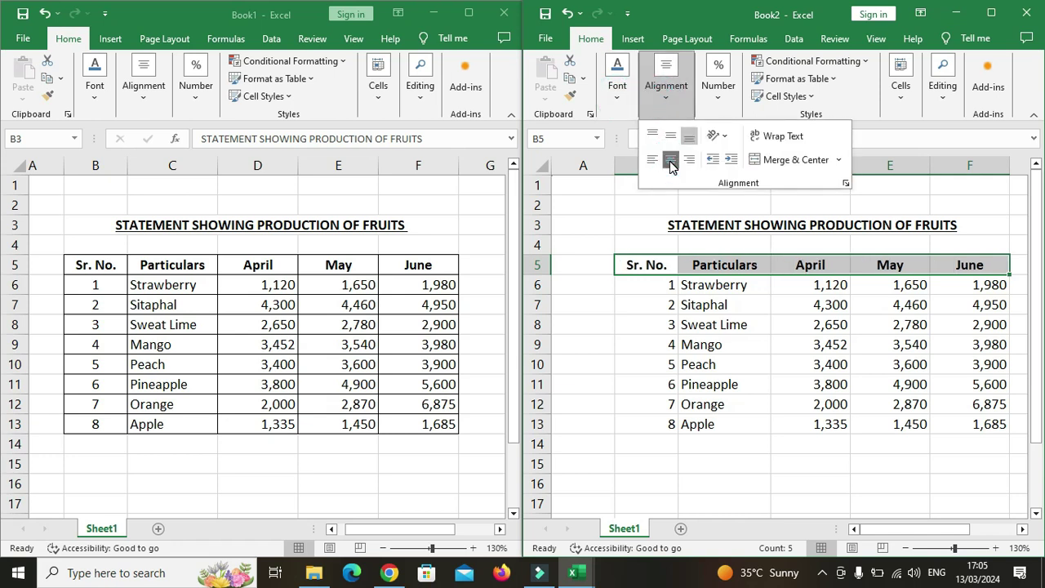
pyautogui.click(668, 103)
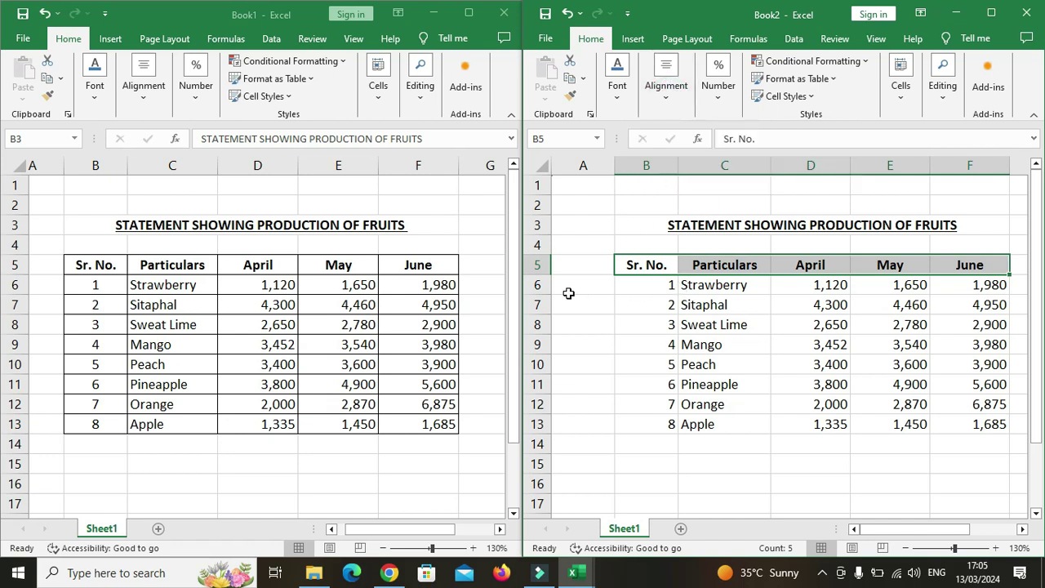
pyautogui.click(585, 318)
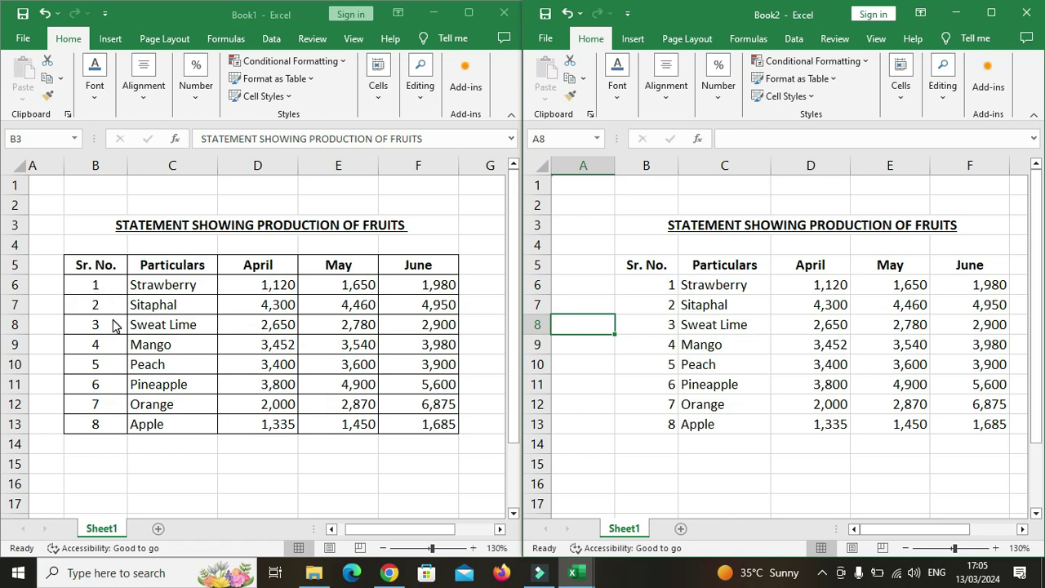
# - Centre the serial numbers 1–8 in cells B6:B13
pyautogui.moveTo(654, 284); pyautogui.dragTo(665, 422)
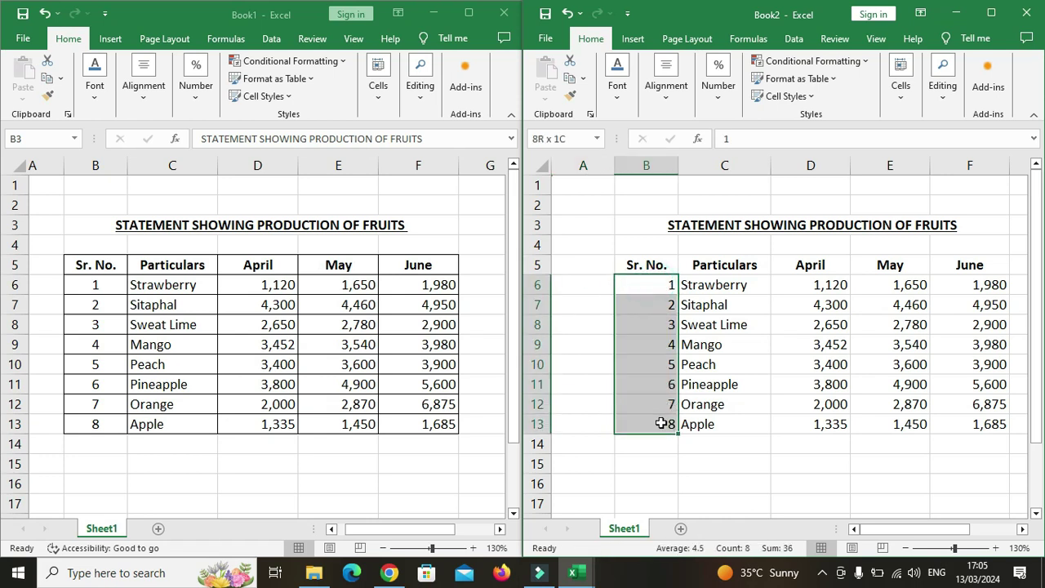
pyautogui.click(667, 93)
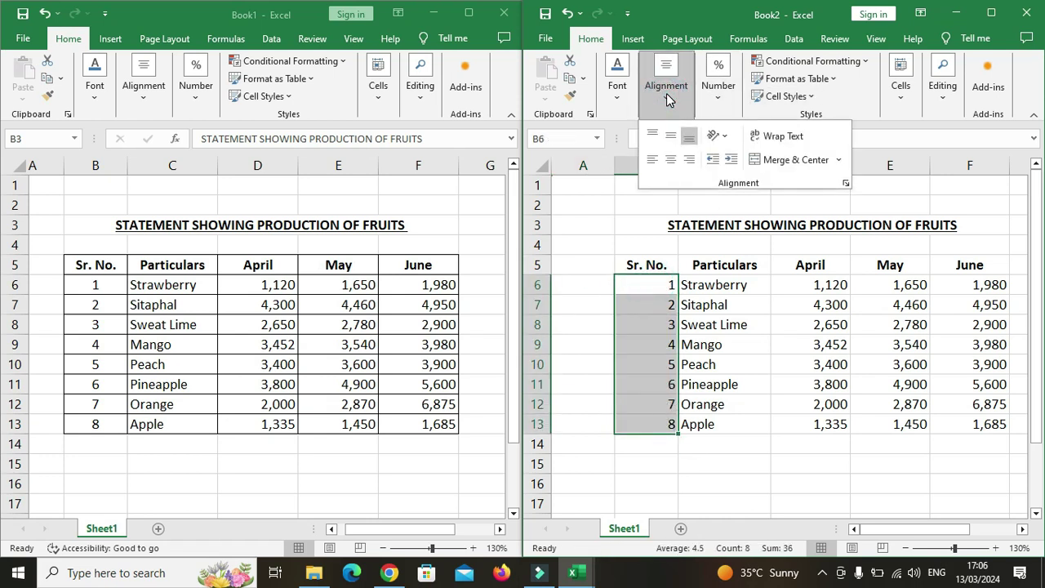
pyautogui.click(671, 161)
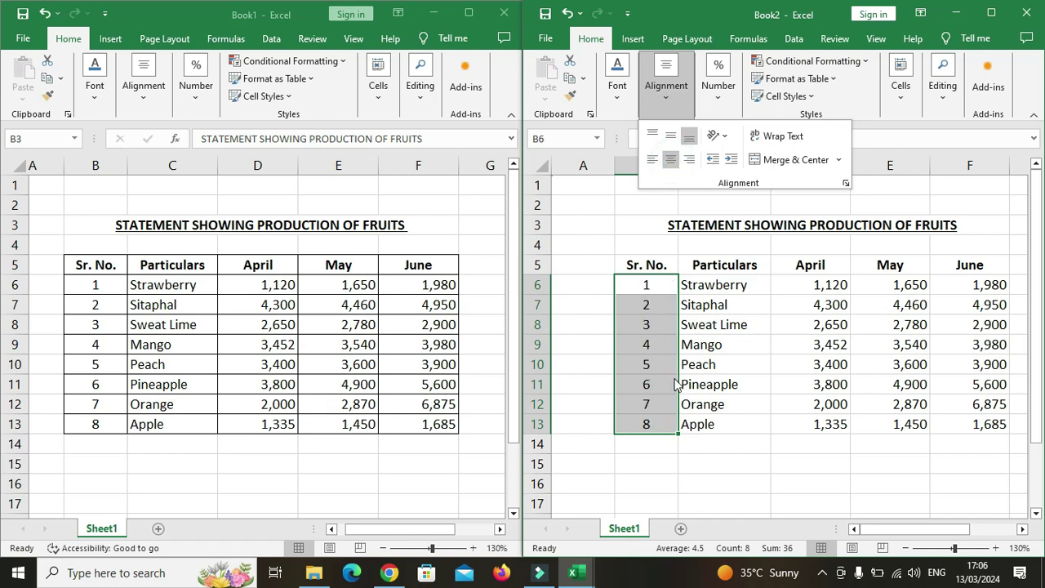
pyautogui.click(690, 462)
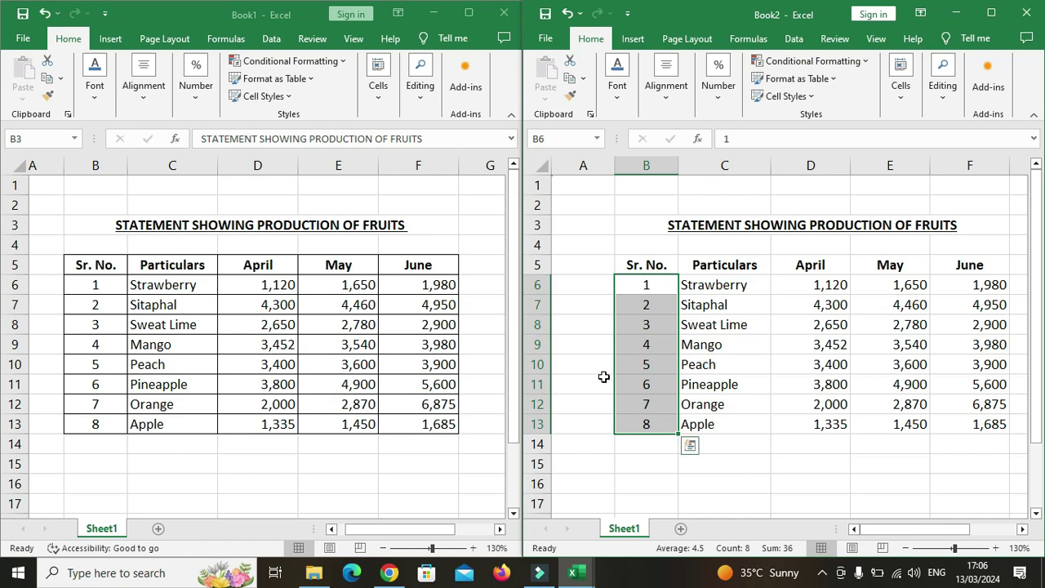
pyautogui.click(719, 443)
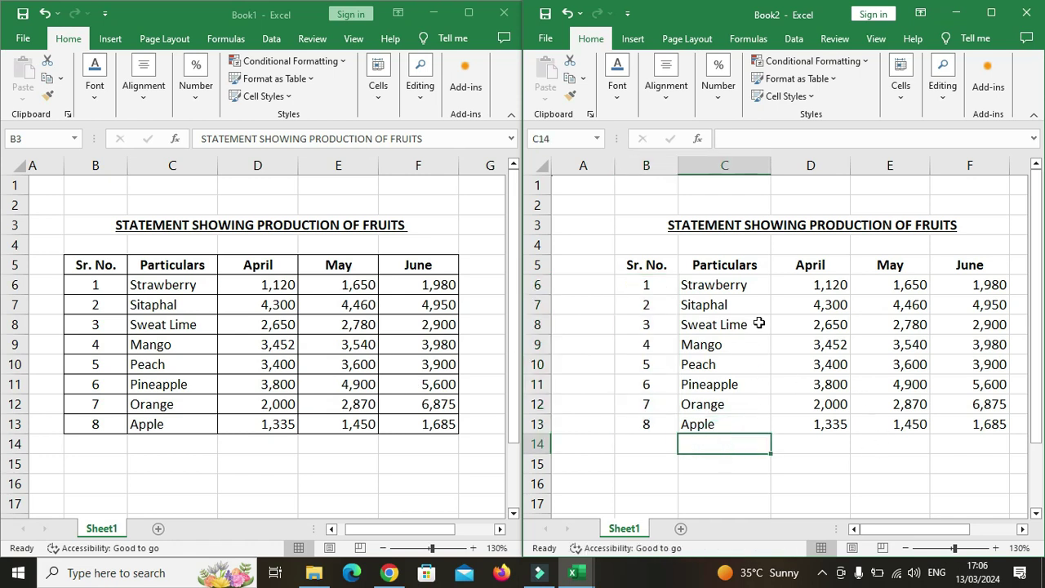
pyautogui.click(720, 365)
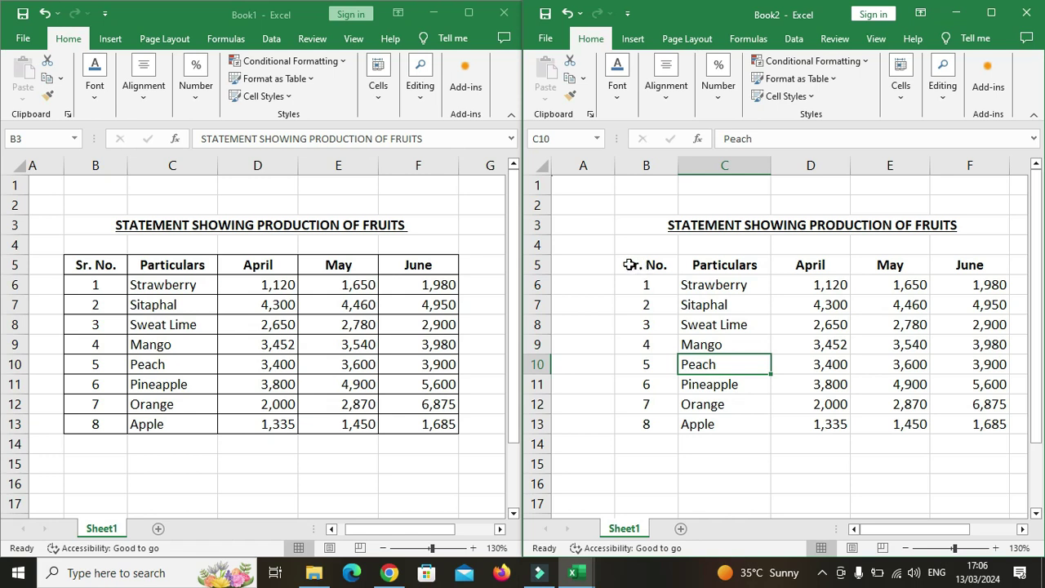
# - Apply All Borders to the table range B5:F13
pyautogui.moveTo(629, 264)
pyautogui.mouseDown()
pyautogui.moveTo(963, 369)
pyautogui.moveTo(960, 428)
pyautogui.mouseUp()
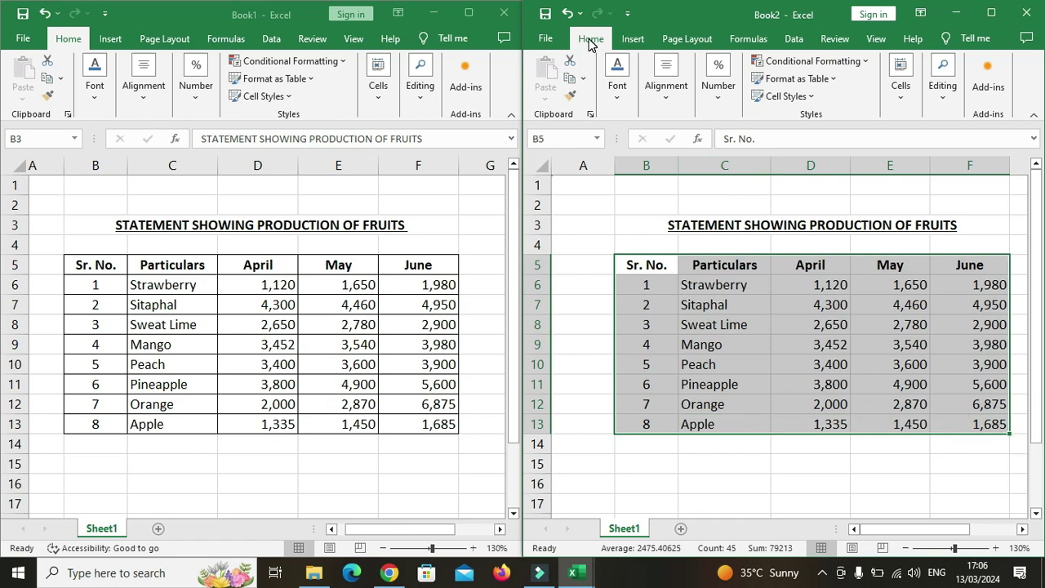
pyautogui.click(619, 99)
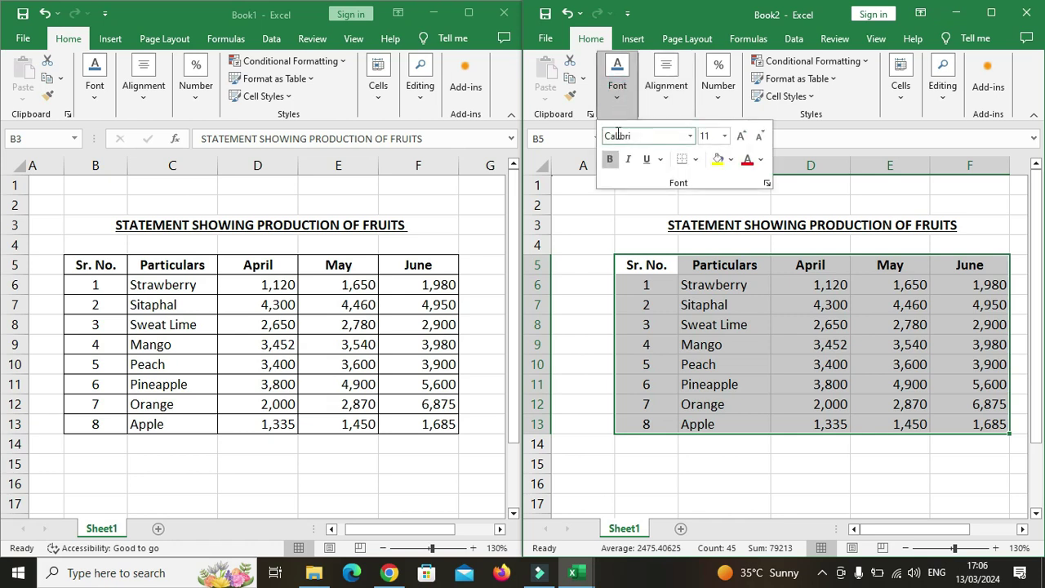
pyautogui.click(696, 162)
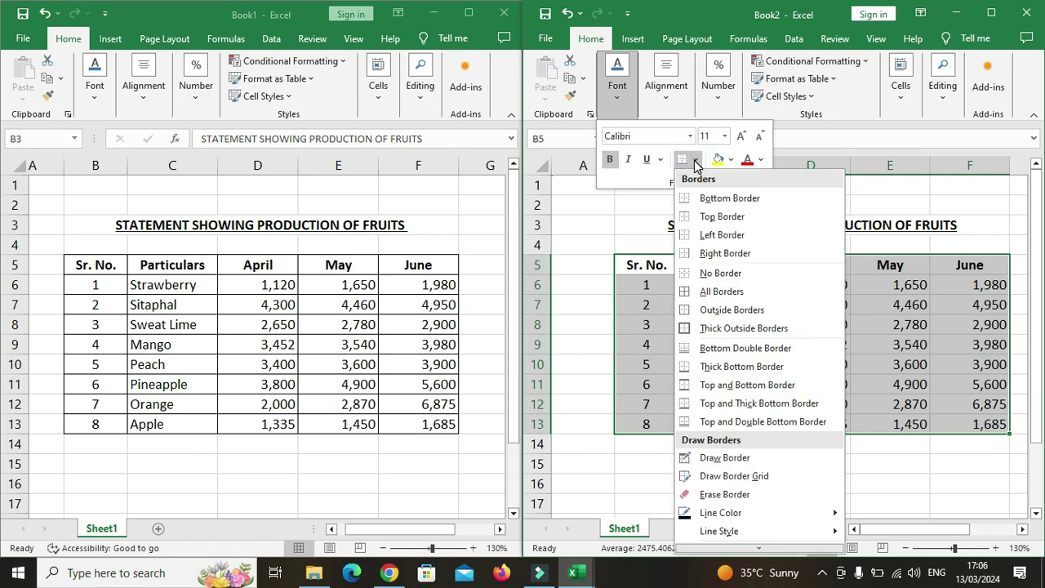
pyautogui.click(723, 295)
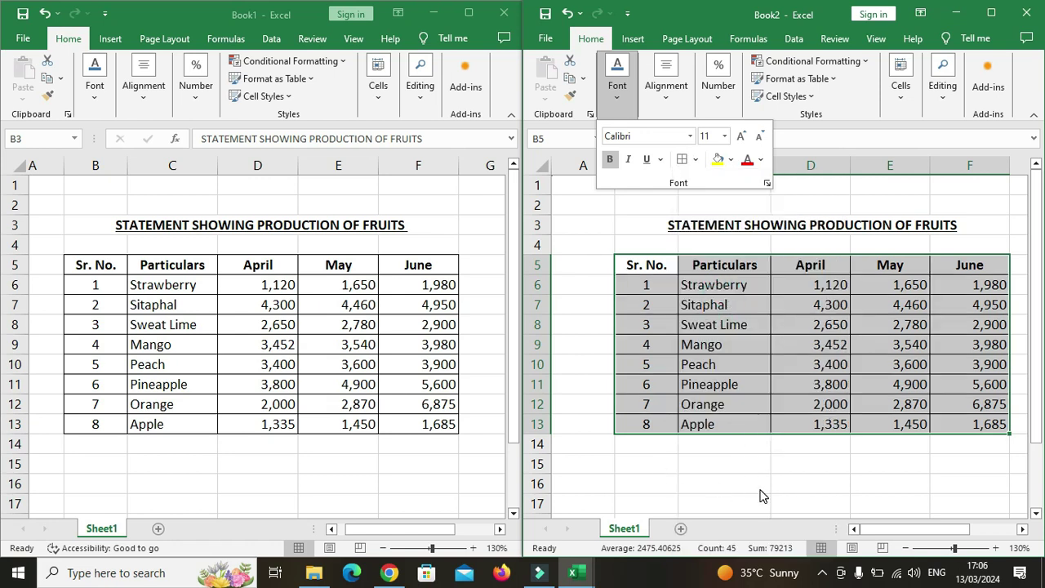
pyautogui.click(759, 489)
pyautogui.click(778, 460)
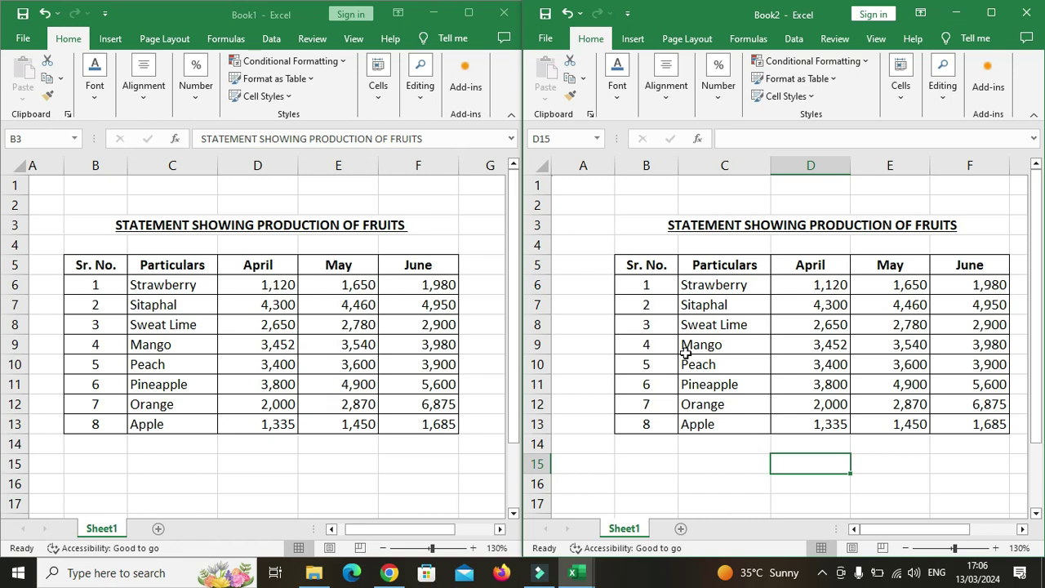
# - Apply Middle Align to the title and table range B3:F13
pyautogui.moveTo(631, 224); pyautogui.dragTo(814, 383)
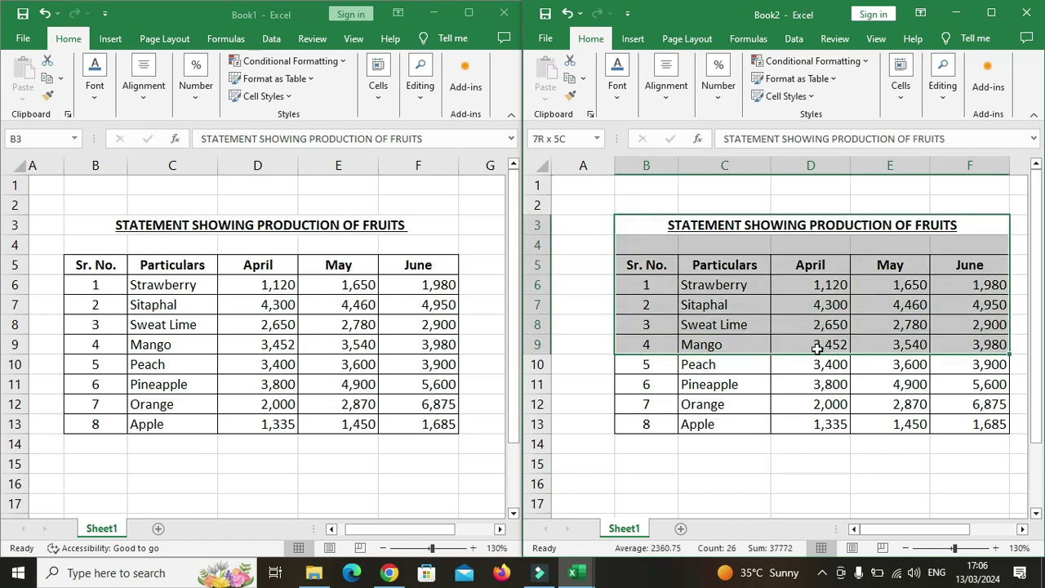
pyautogui.moveTo(814, 384); pyautogui.dragTo(813, 424)
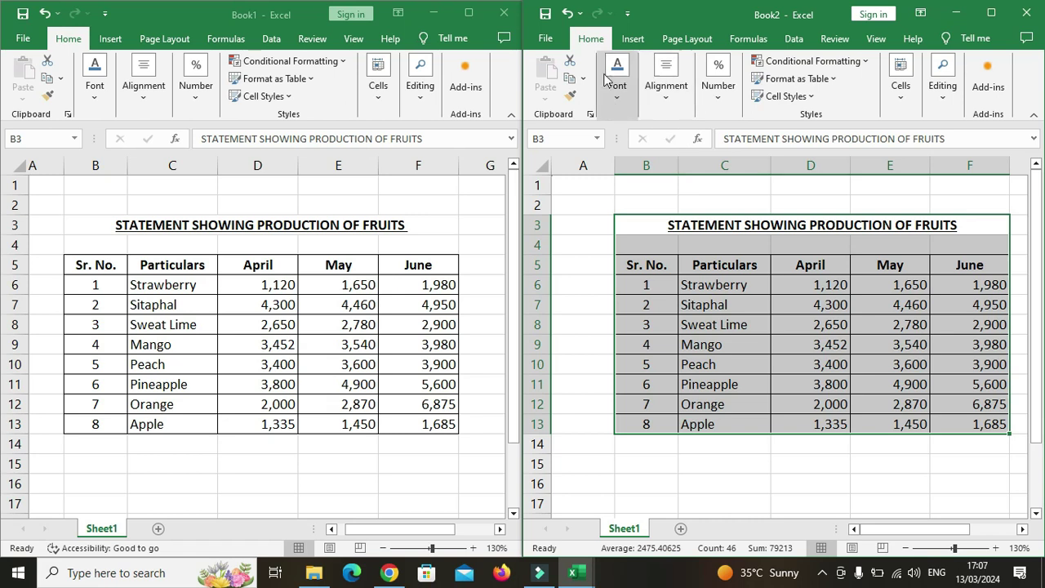
pyautogui.click(673, 106)
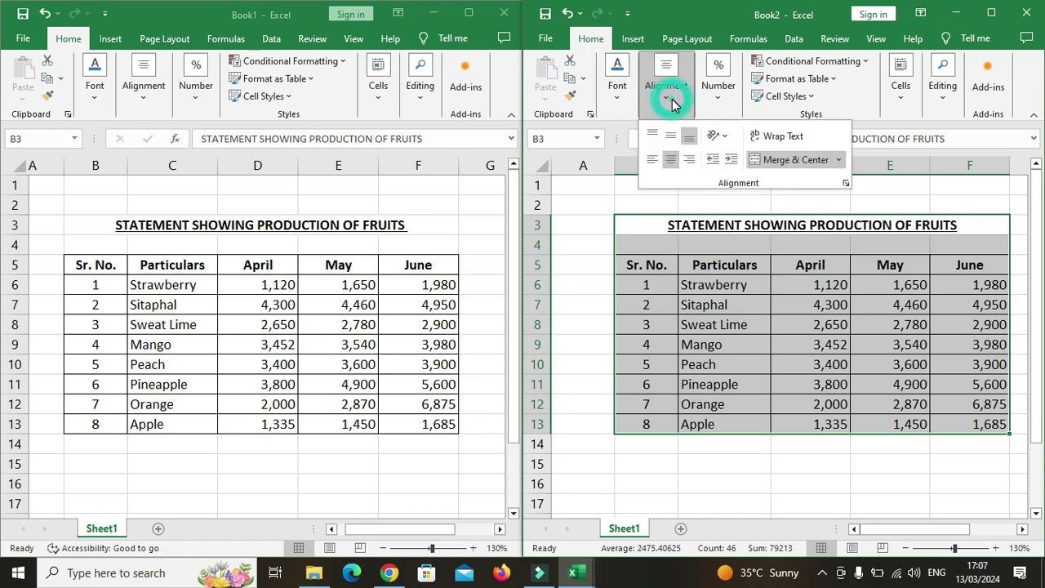
pyautogui.click(674, 141)
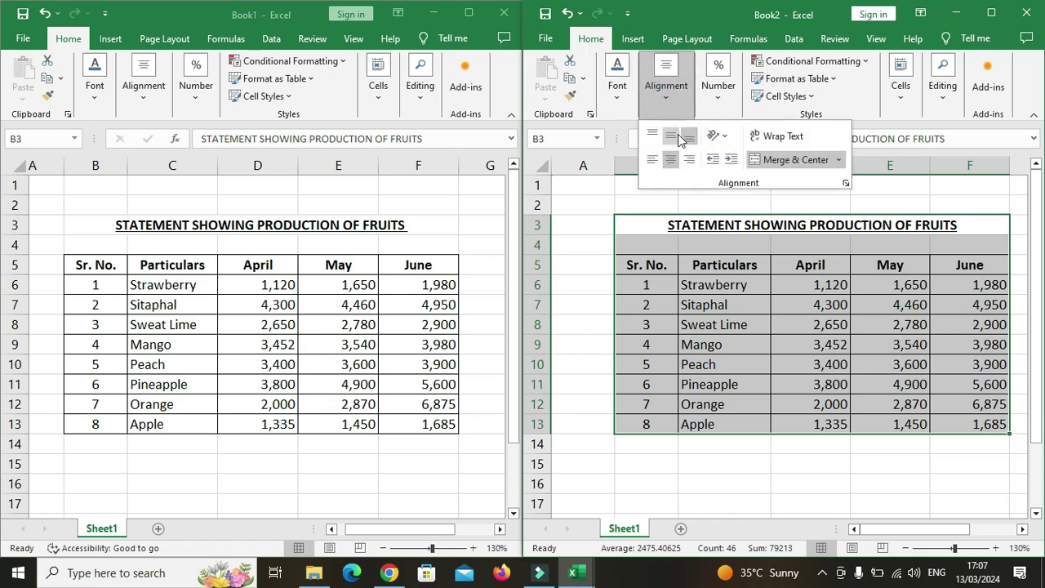
pyautogui.click(675, 140)
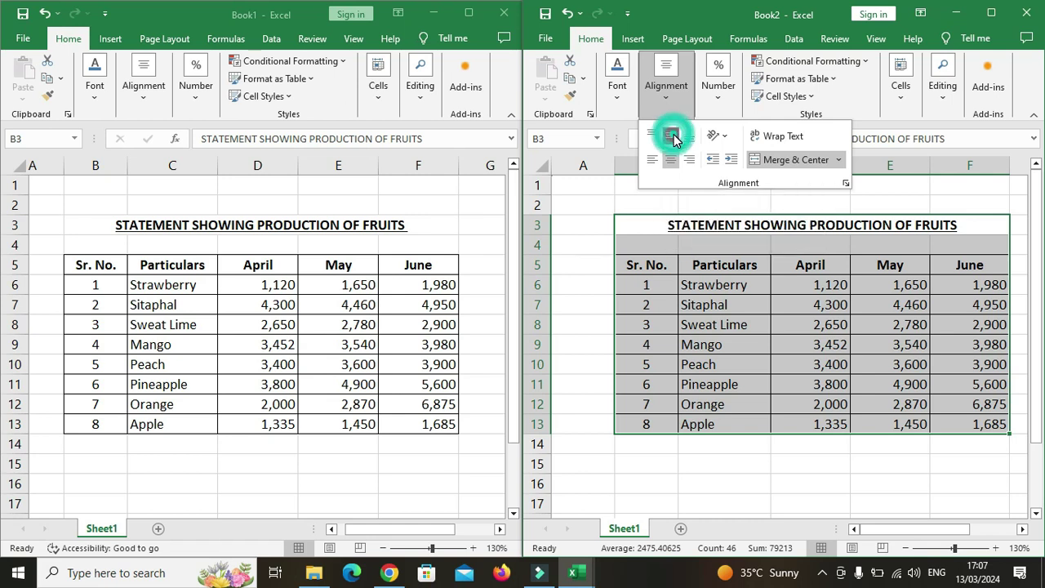
pyautogui.click(701, 480)
pyautogui.click(884, 455)
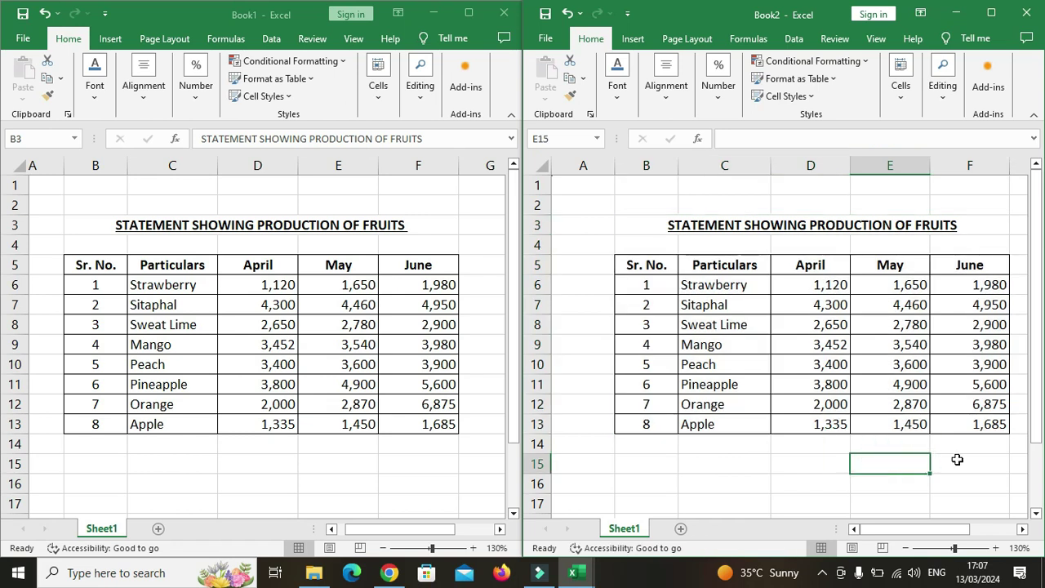